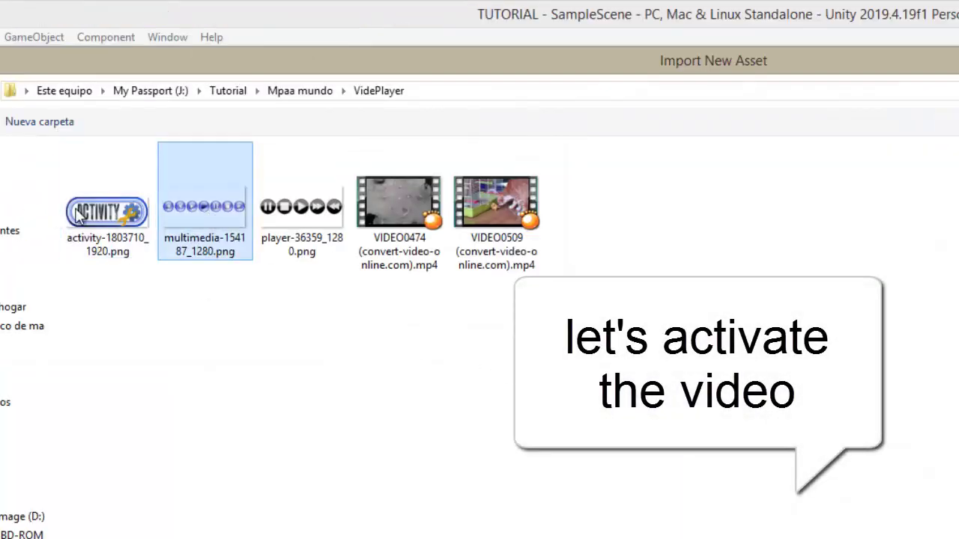
Step: Check the activity image's import settings, then create a C# script named botones in the SCRIPT folder
left_click(78, 213, "ctrl")
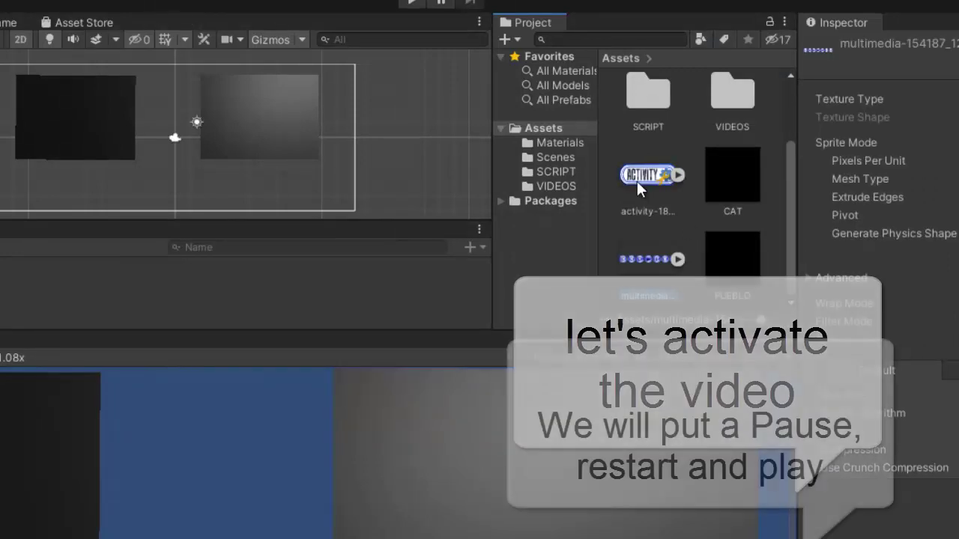
left_click(637, 181)
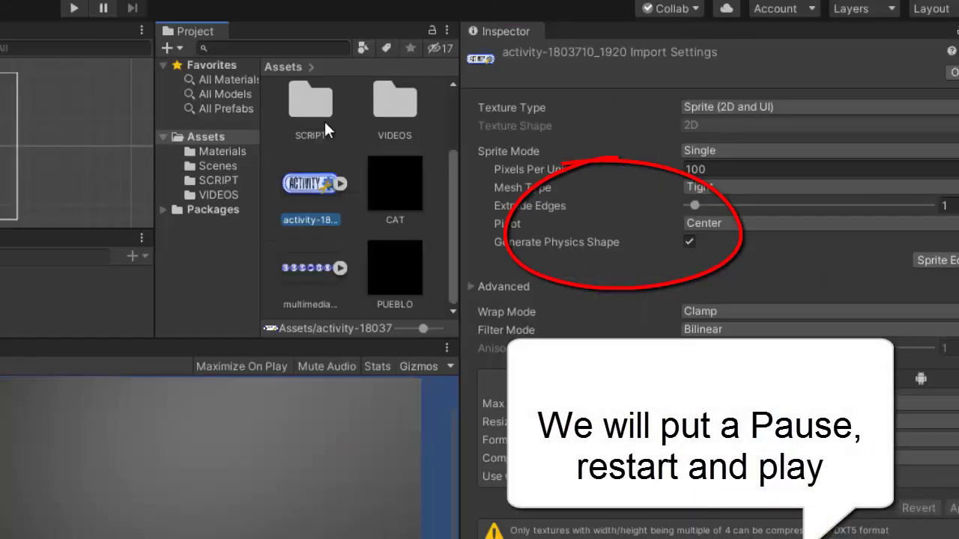
left_click(326, 124)
double_click(321, 139)
right_click(328, 217)
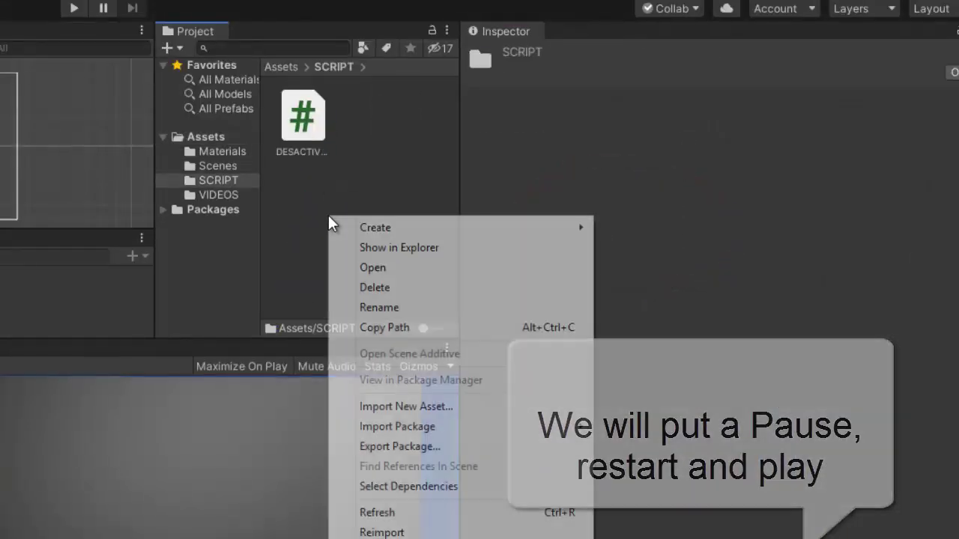
mouse_move(424, 228)
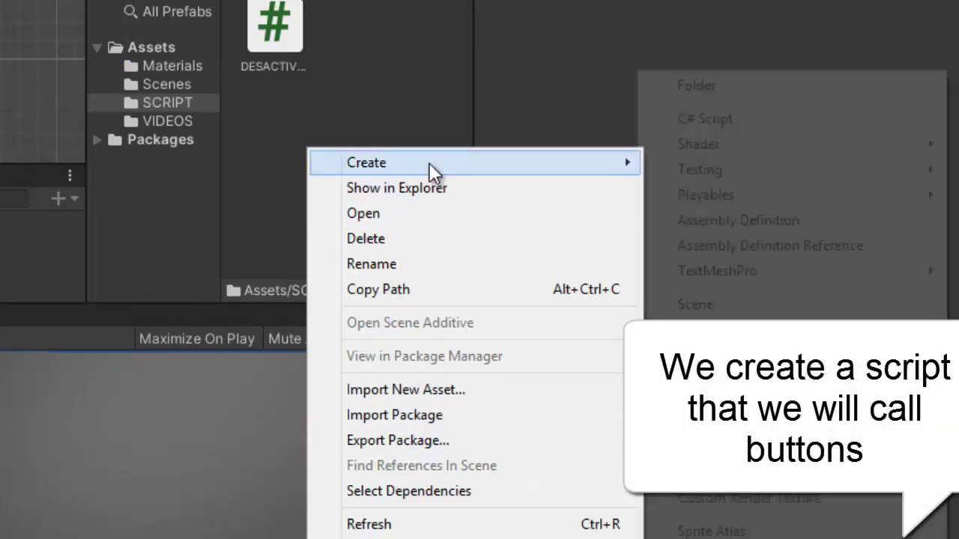
left_click(764, 119)
type("botones")
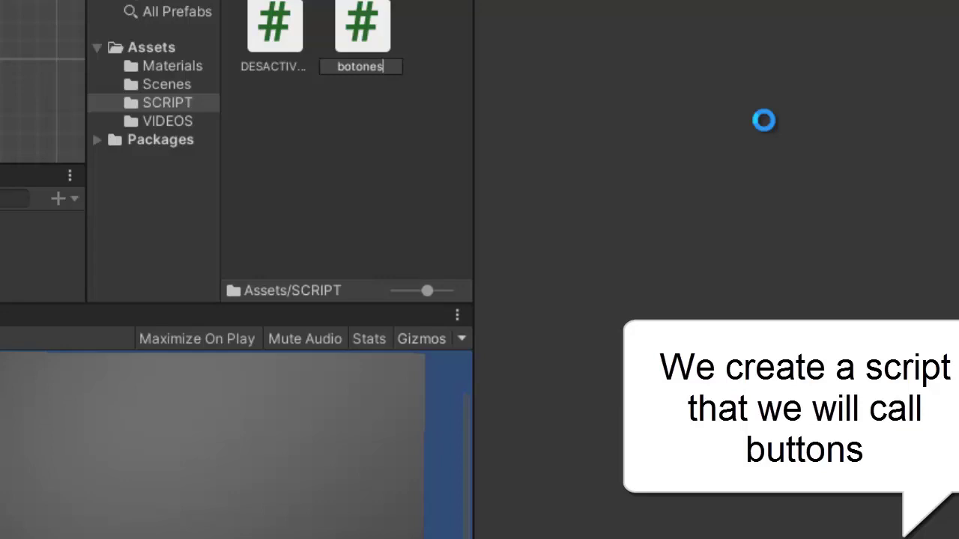
key("Return")
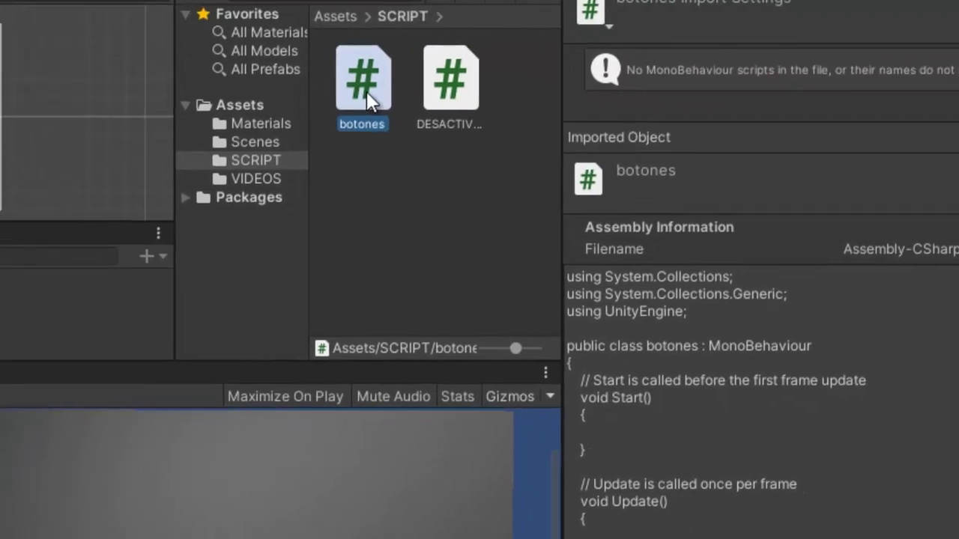
Step: Replace void Start() in botones with public void activarvidegato()
double_click(281, 43)
left_click_drag(172, 190, 77, 190)
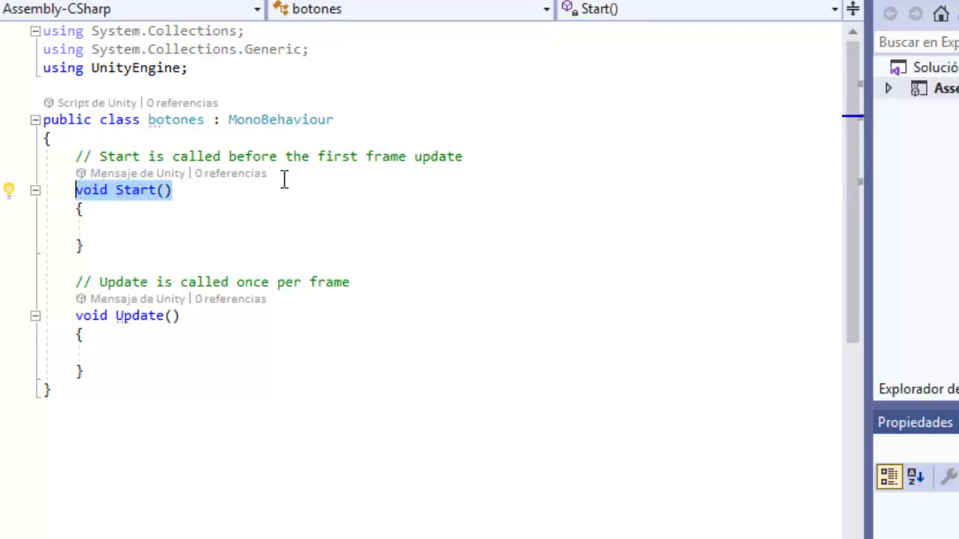
type("pu")
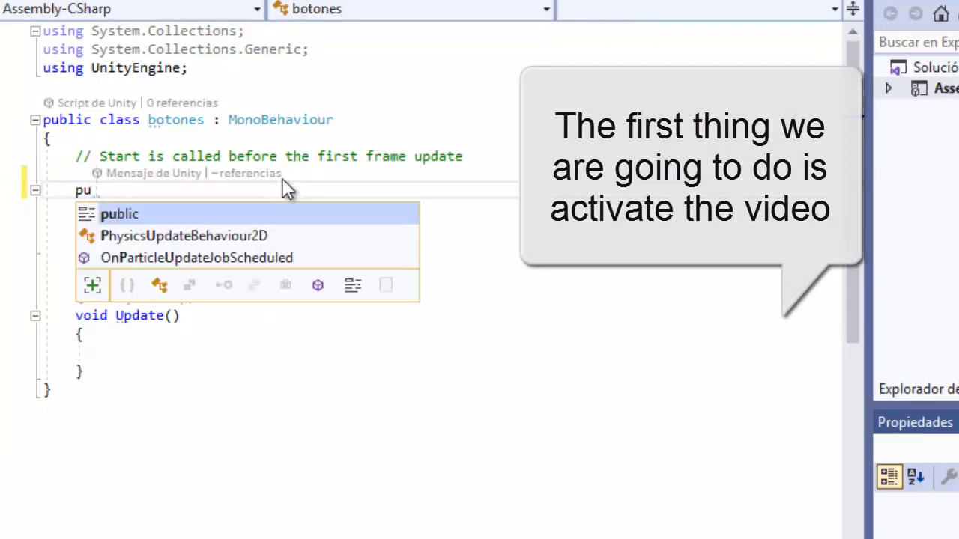
key("Tab")
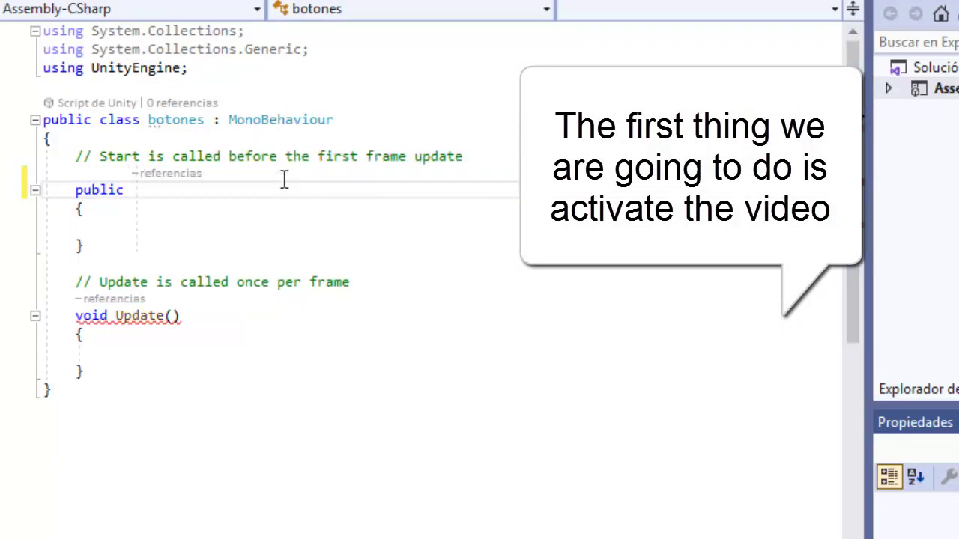
type("voi")
key("Tab")
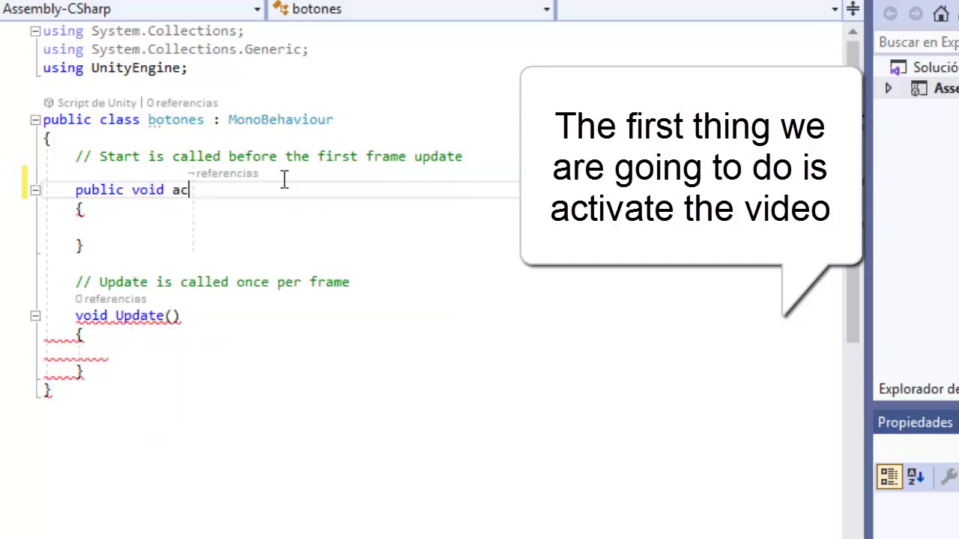
type("tivarvid")
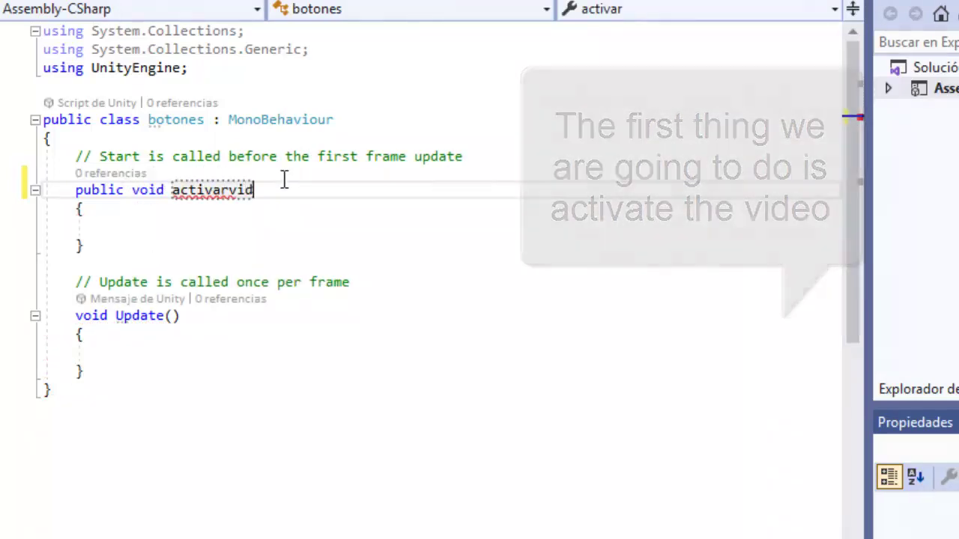
type("egato")
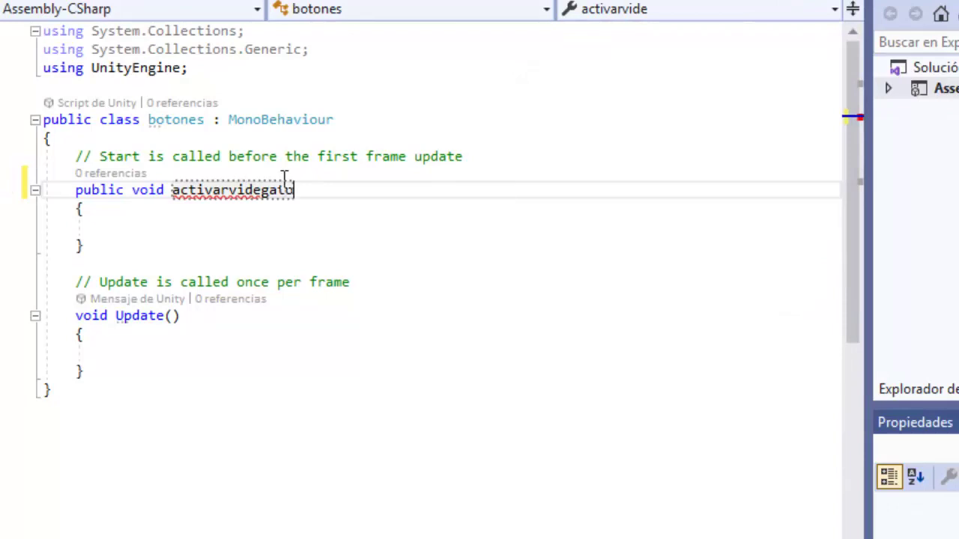
type("(")
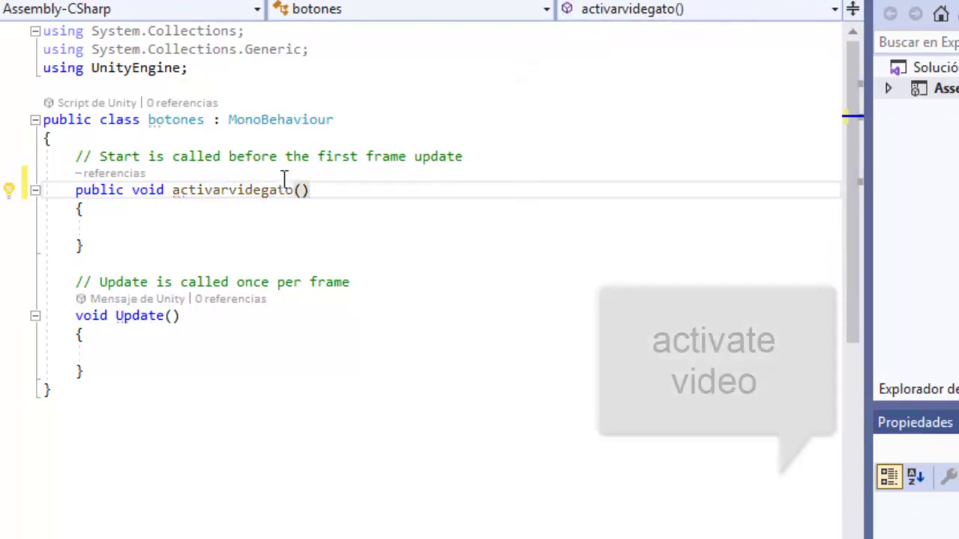
left_click(135, 214)
key("Return")
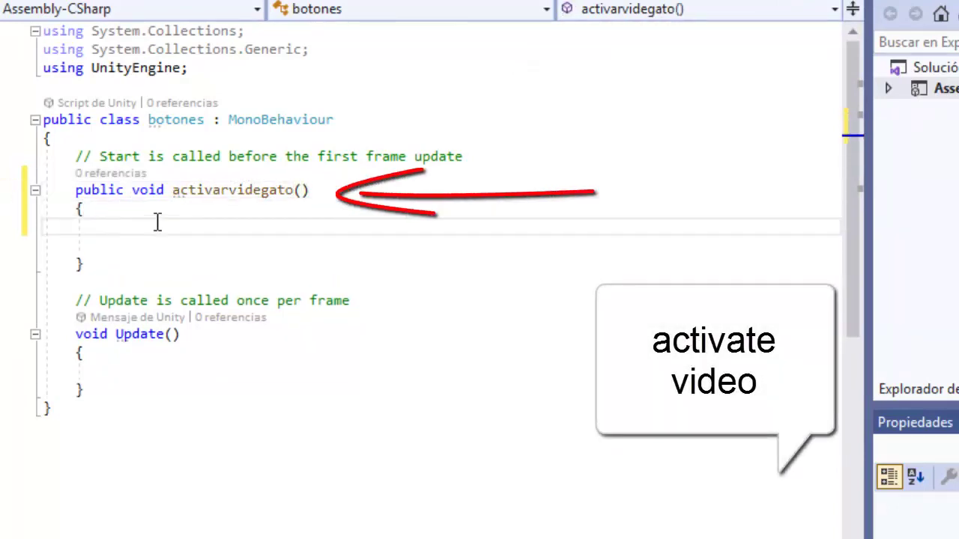
Step: Remove the old Start comment and declare a public GameObject field named gatovideo
left_click_drag(463, 156, 83, 155)
key("BackSpace")
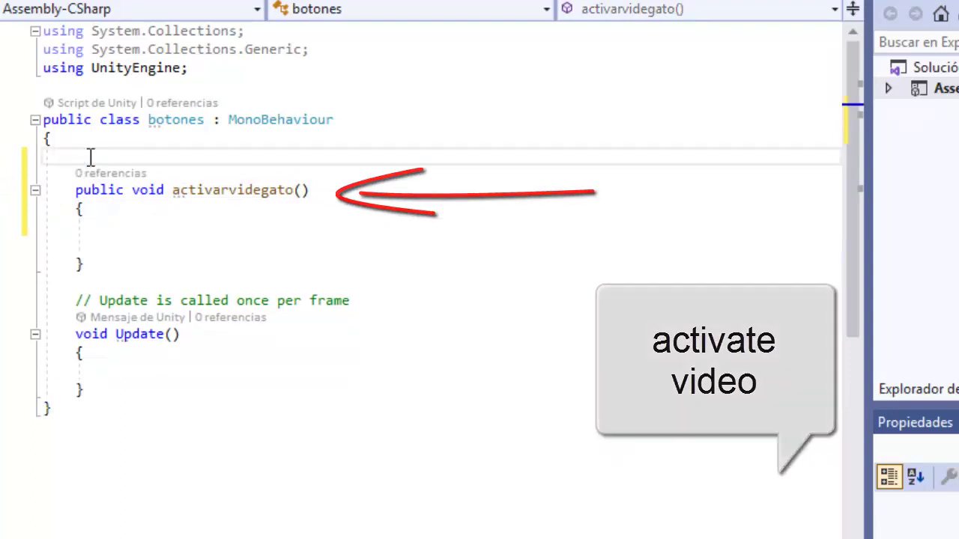
type("p")
key("Tab")
type("ga")
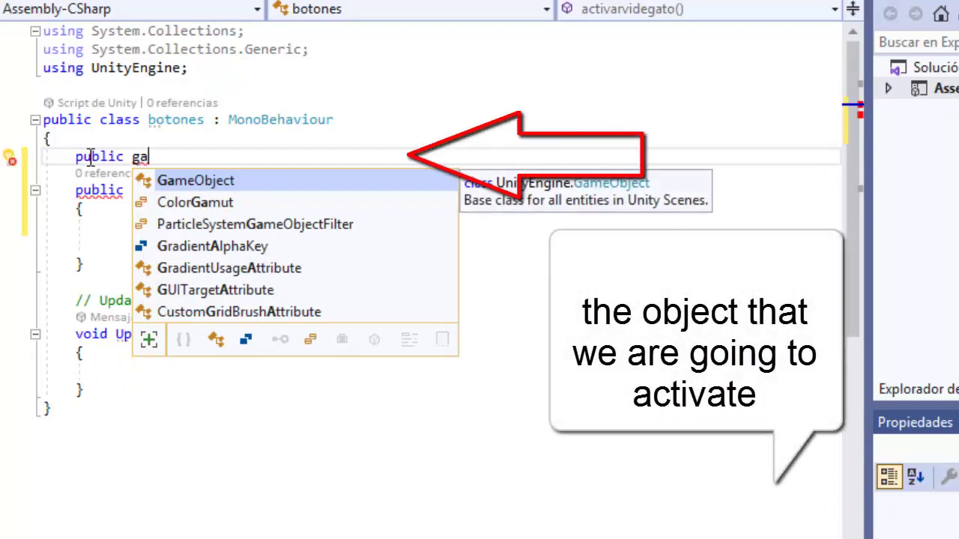
key("Tab")
type("gat")
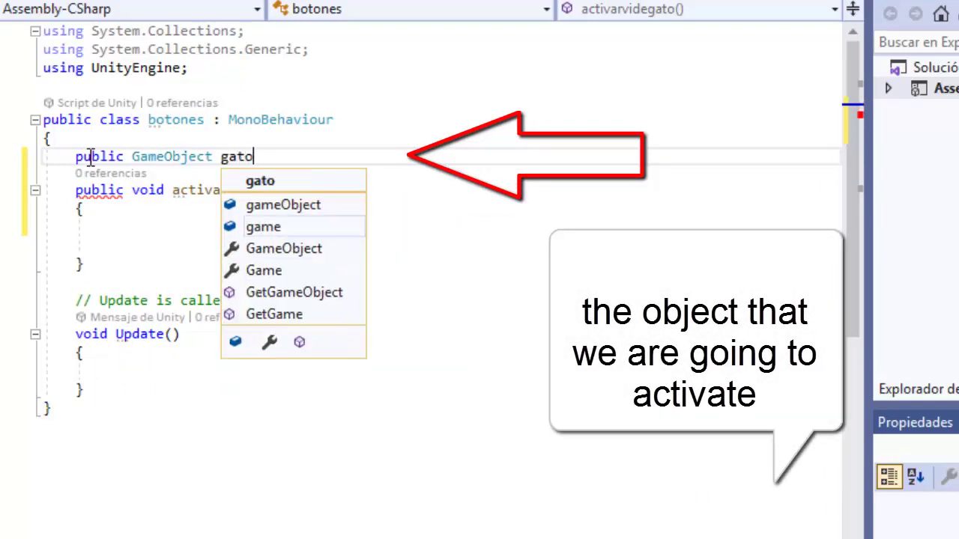
type(";")
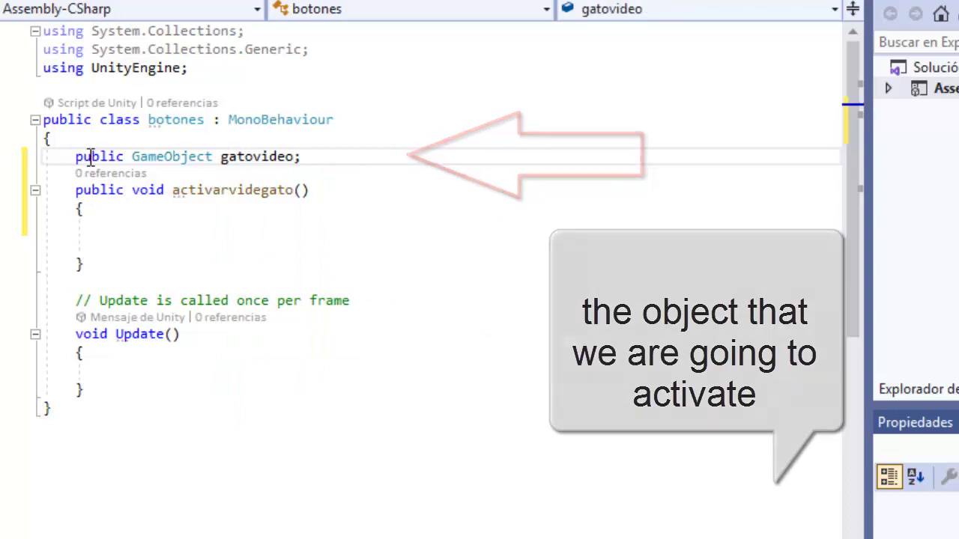
Step: Write gatovideo.SetActive(true) inside the activarvidegato method body
left_click(125, 235)
key("BackSpace")
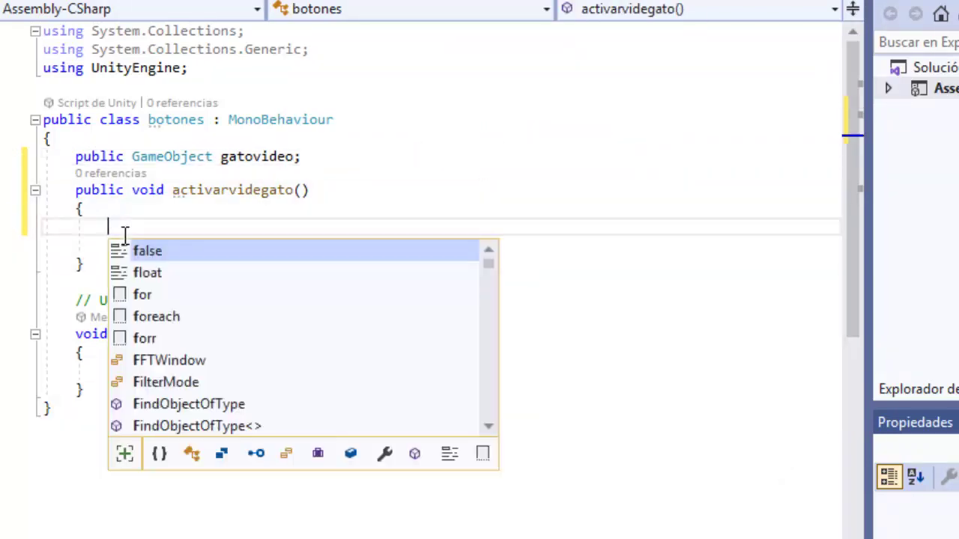
type("gat")
key("Escape")
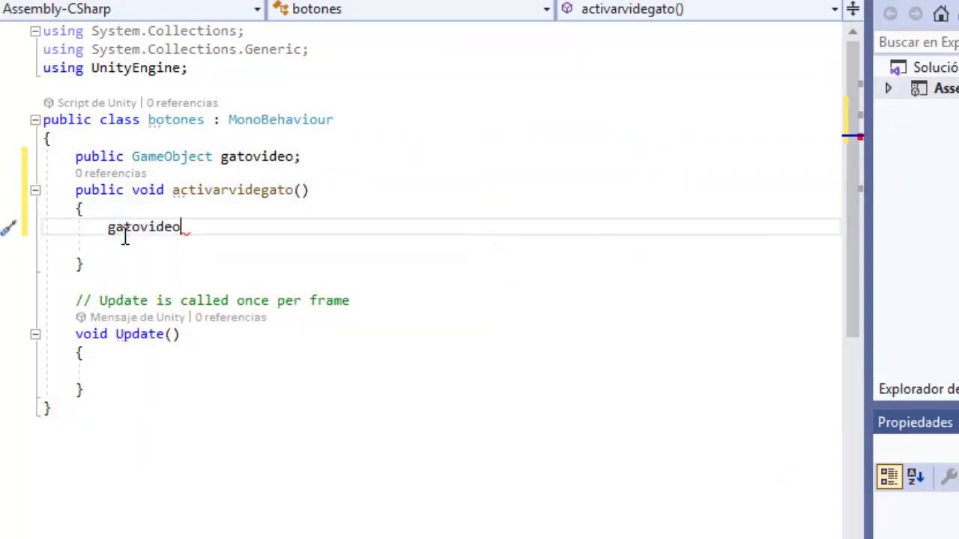
type(".se")
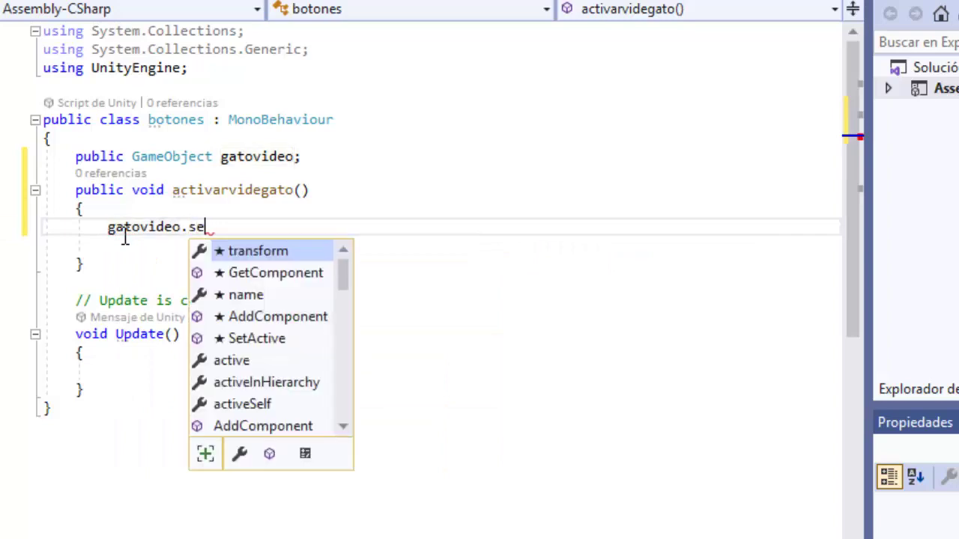
key("Tab")
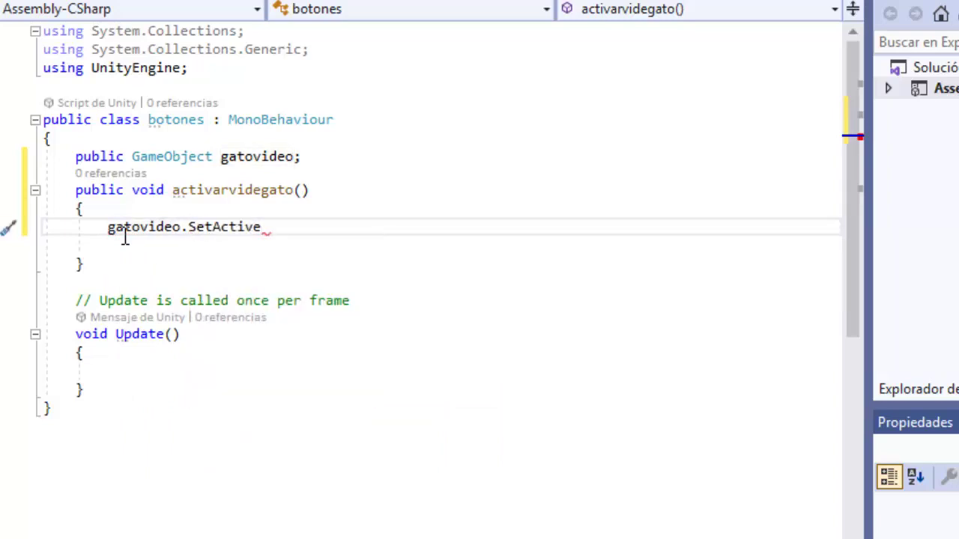
type("(tr")
key("Tab")
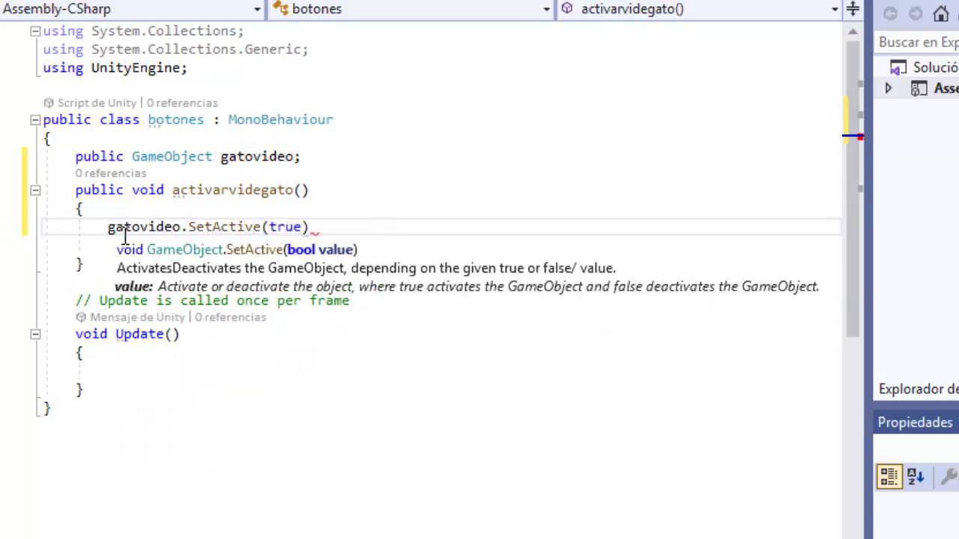
key("Right")
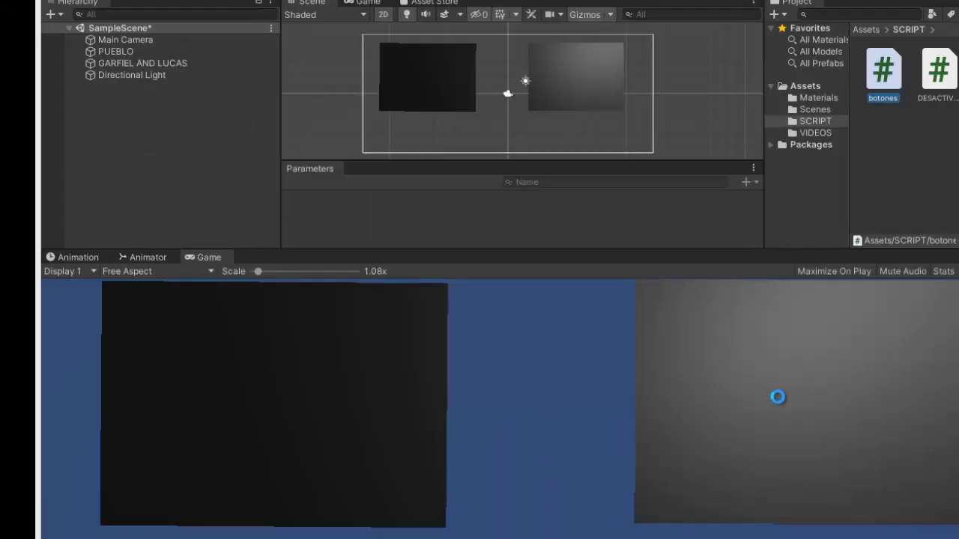
Step: Create an empty GameObject named botoneOBJ and attach the botones script to it
right_click(139, 136)
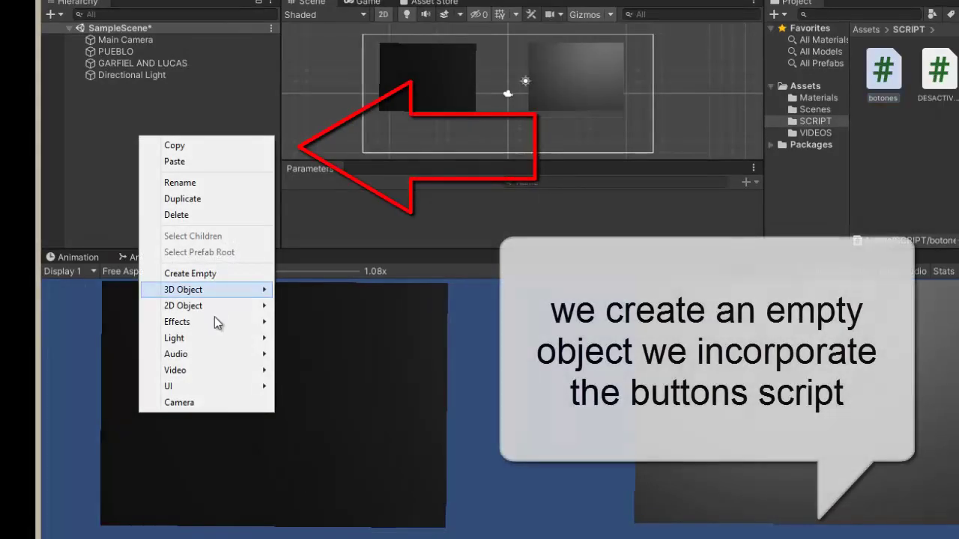
left_click(216, 274)
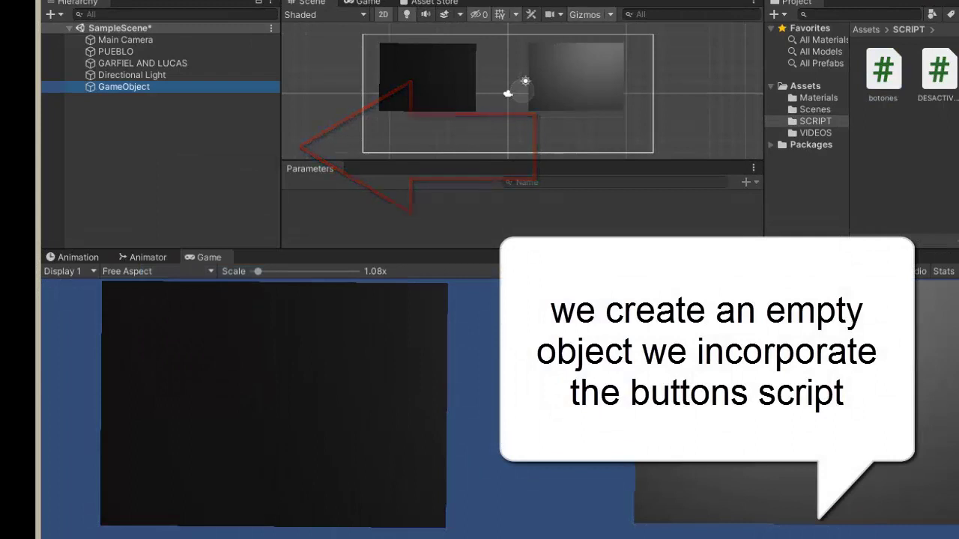
left_click(707, 30)
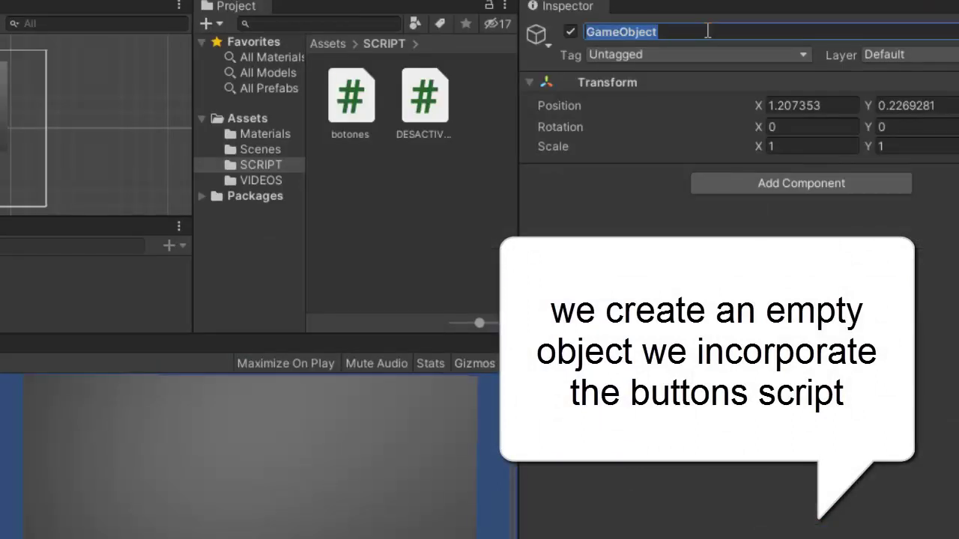
type("botones")
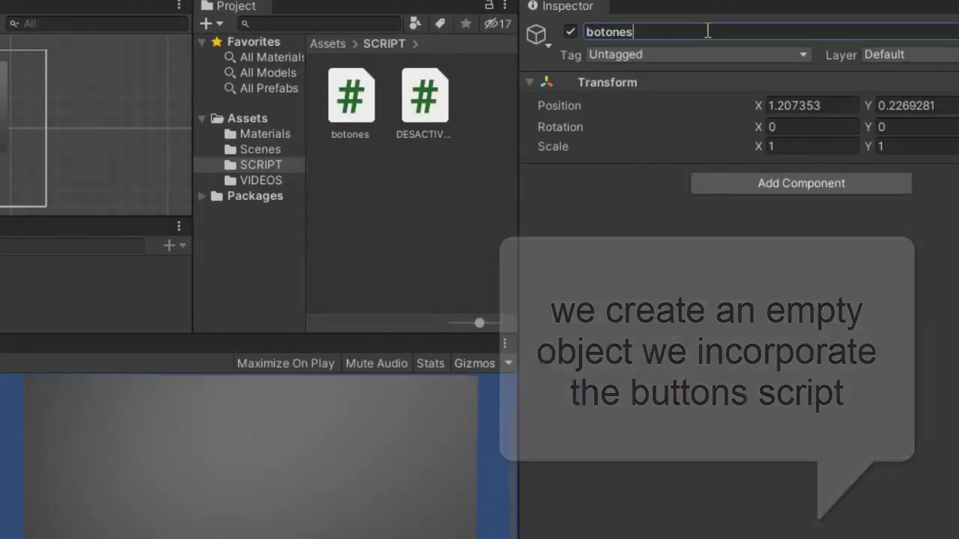
type("op")
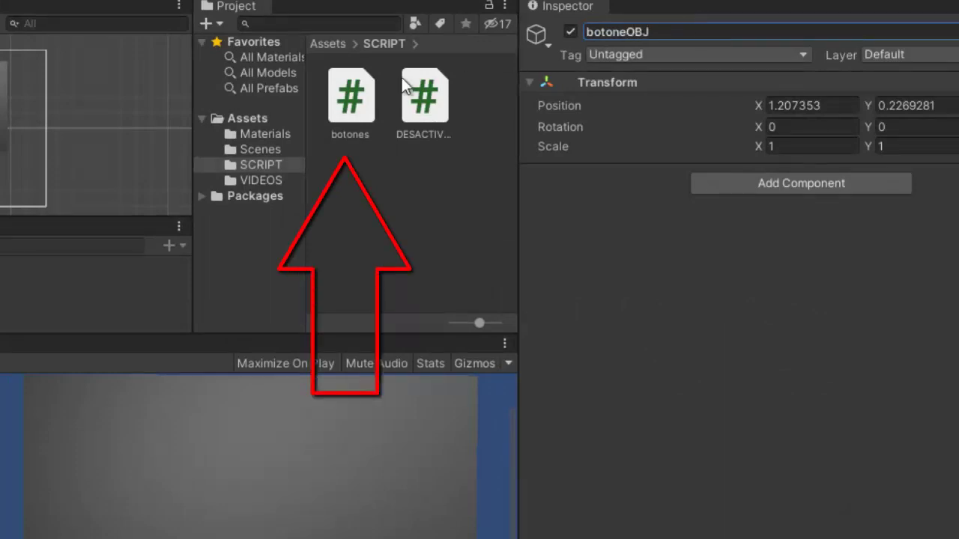
left_click_drag(362, 93, 648, 169)
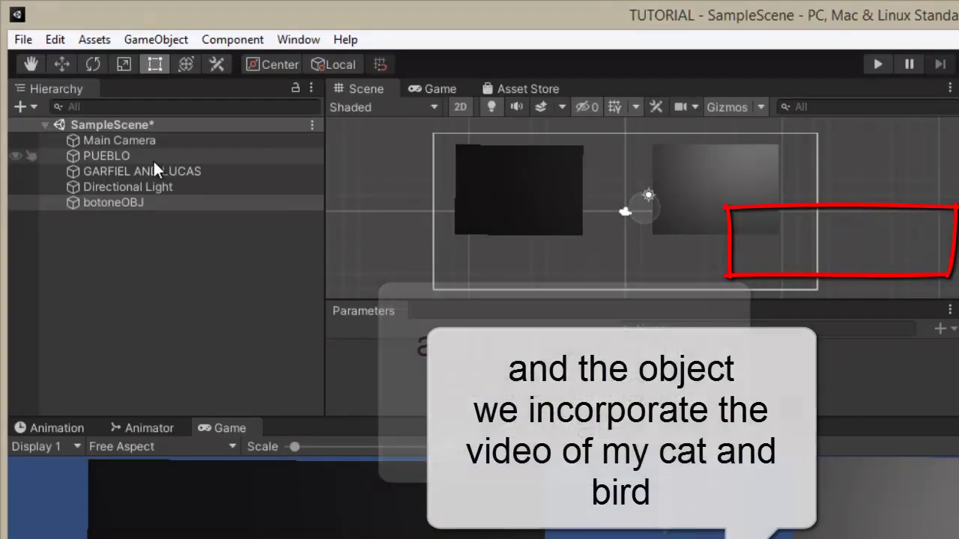
left_click_drag(154, 172, 627, 224)
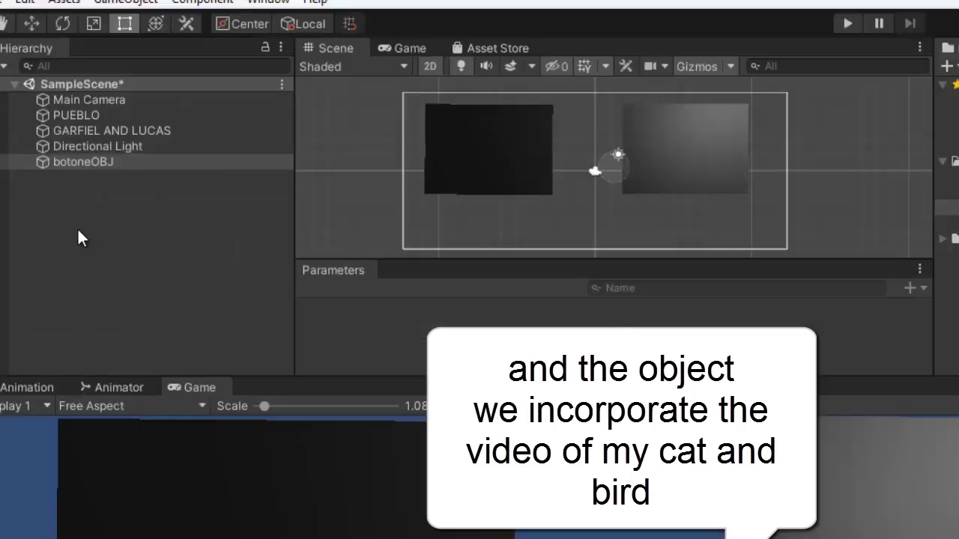
Step: Add a UI Button to the scene and delete its Text label child
right_click(86, 224)
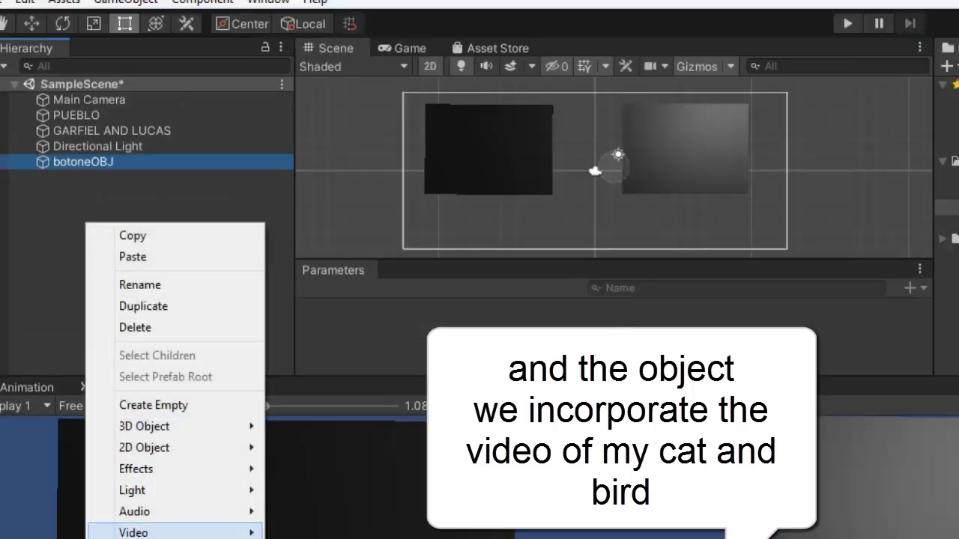
mouse_move(112, 300)
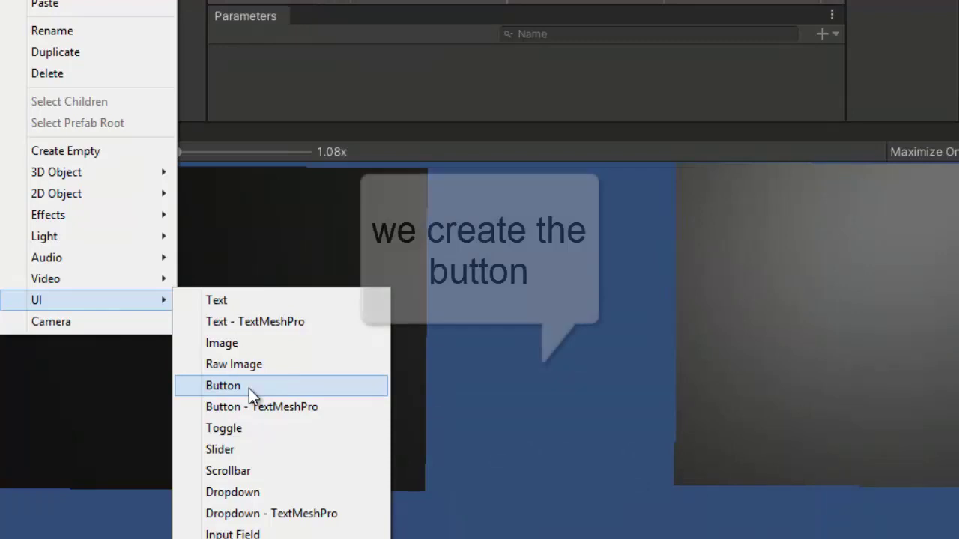
left_click(249, 388)
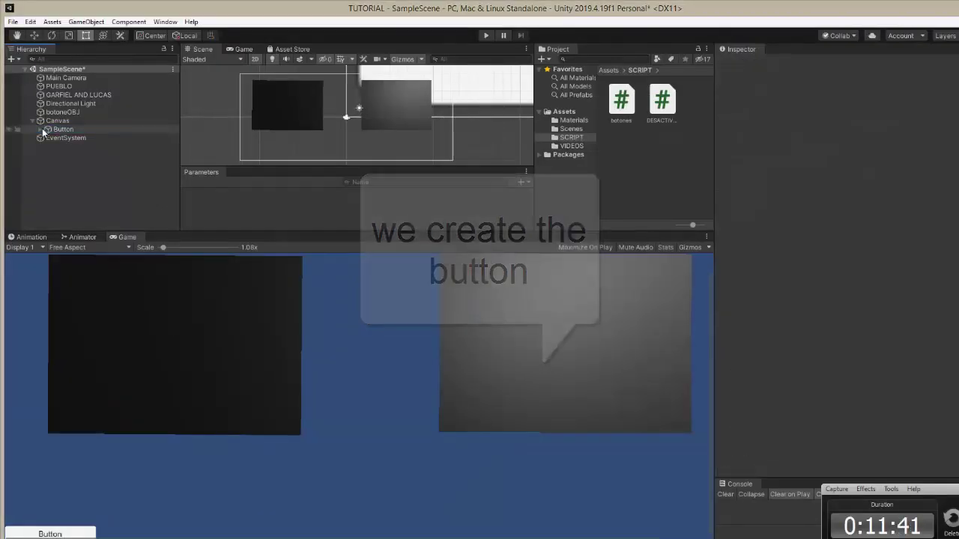
left_click(40, 130)
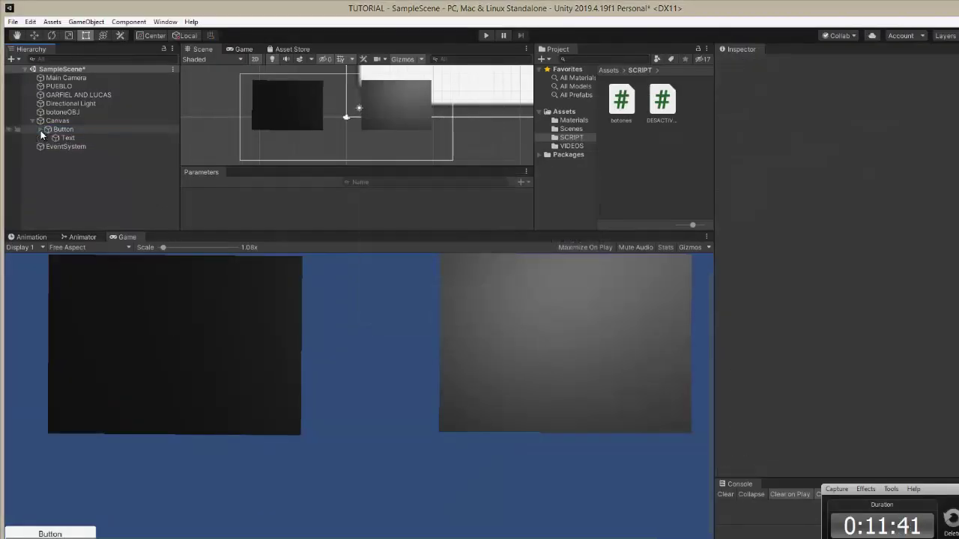
double_click(63, 139)
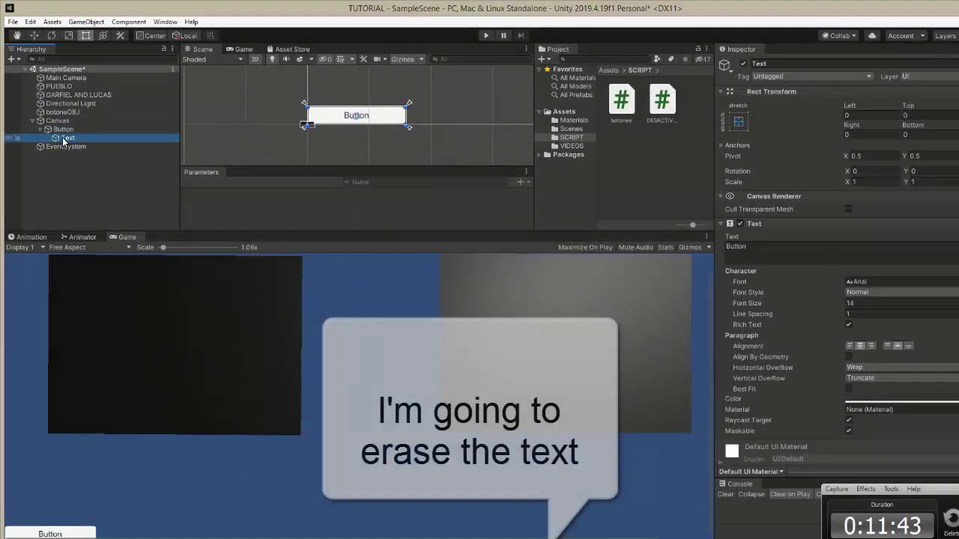
key("Delete")
Step: Set the Button's Source Image to the activity sprite
left_click(63, 131)
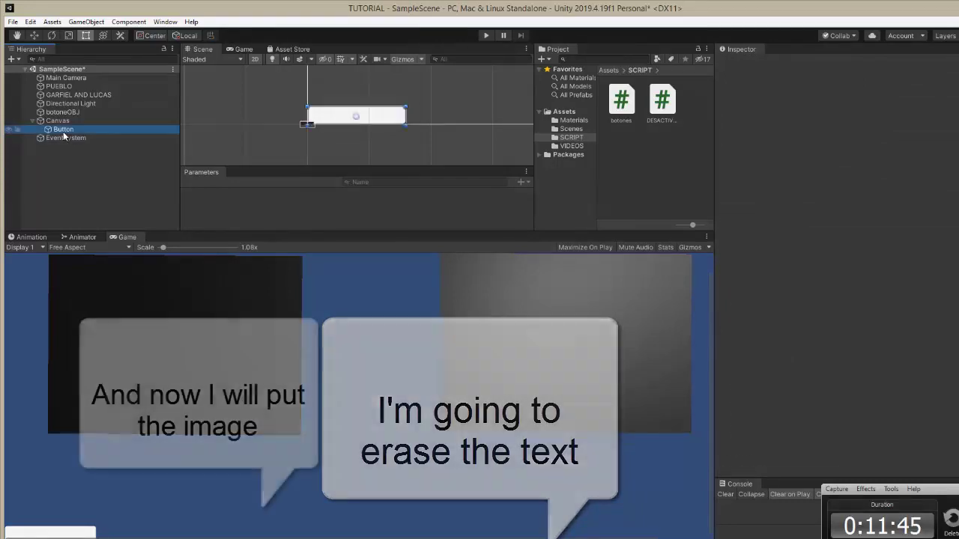
double_click(63, 131)
key("w")
left_click(87, 37)
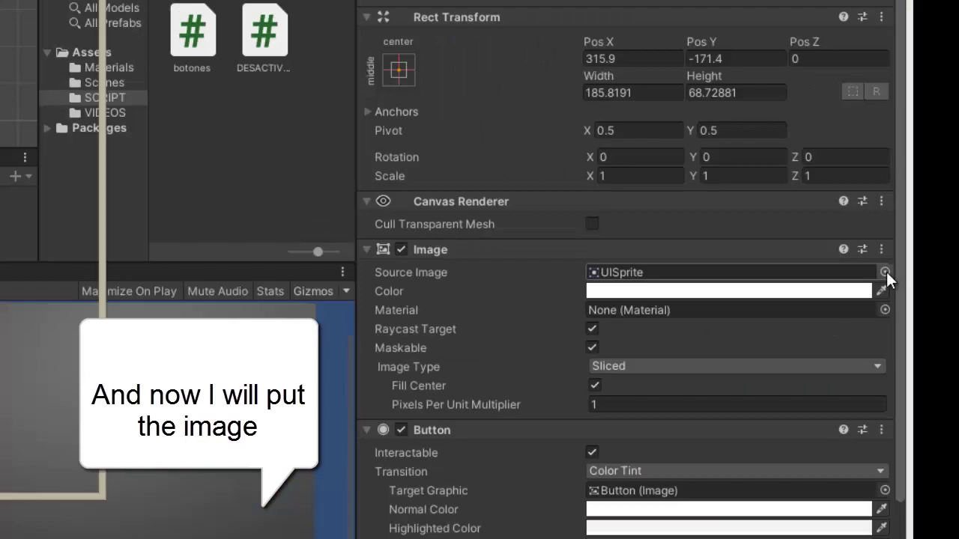
left_click(886, 272)
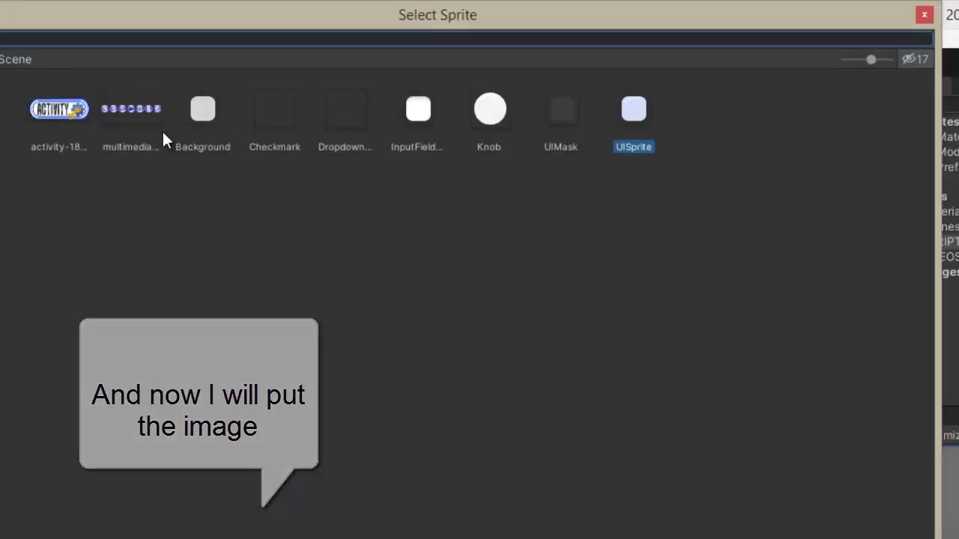
left_click(47, 128)
double_click(47, 128)
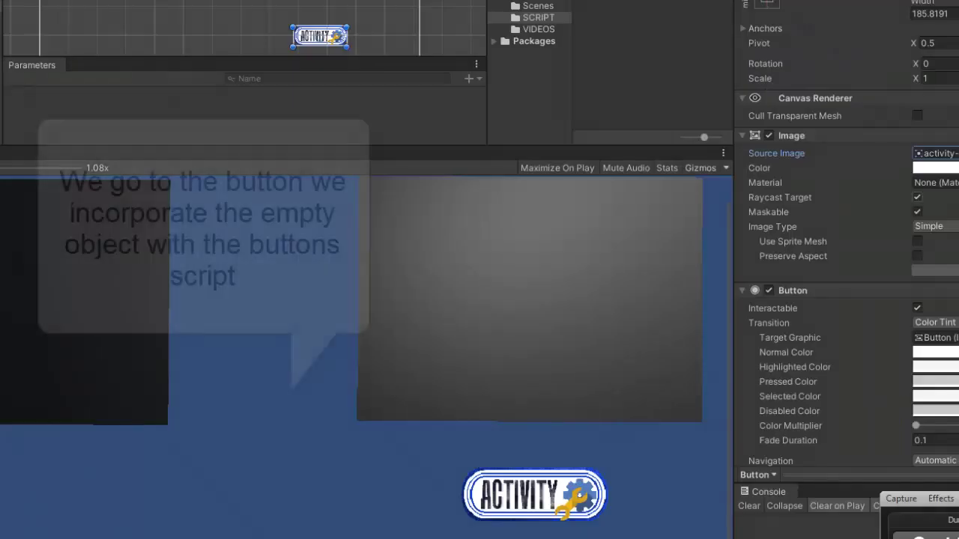
Step: Add an On Click entry to the Button with botoneOBJ as its target
scroll(775, 266, "down", 3)
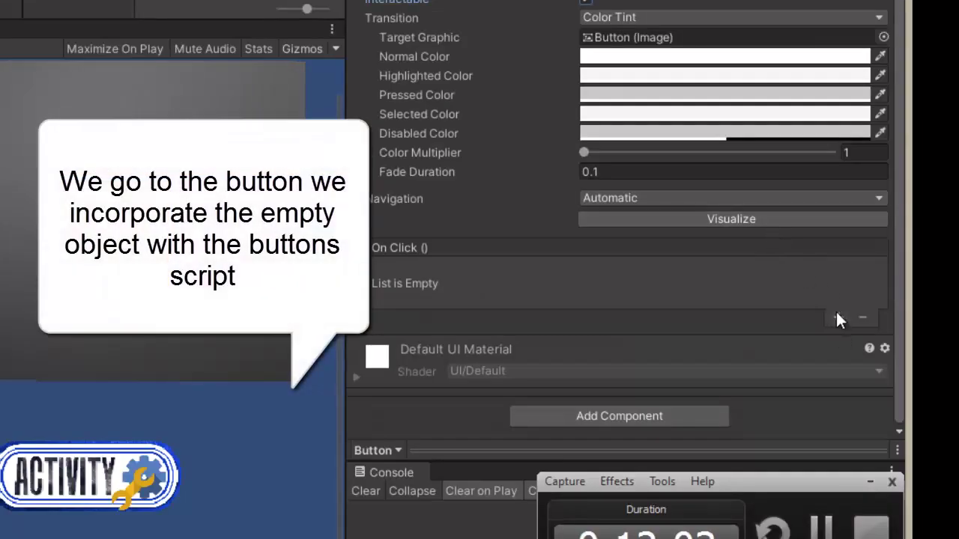
left_click(836, 315)
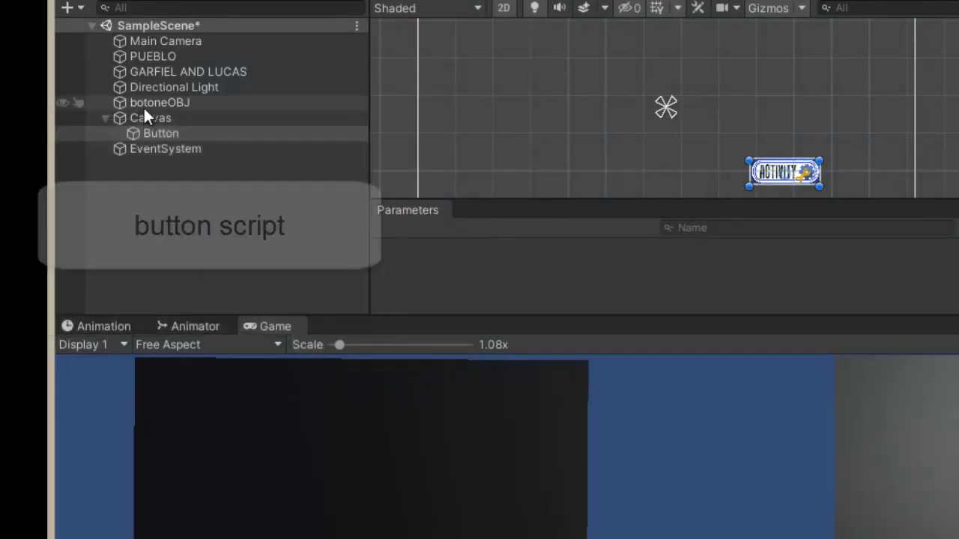
left_click_drag(146, 104, 492, 413)
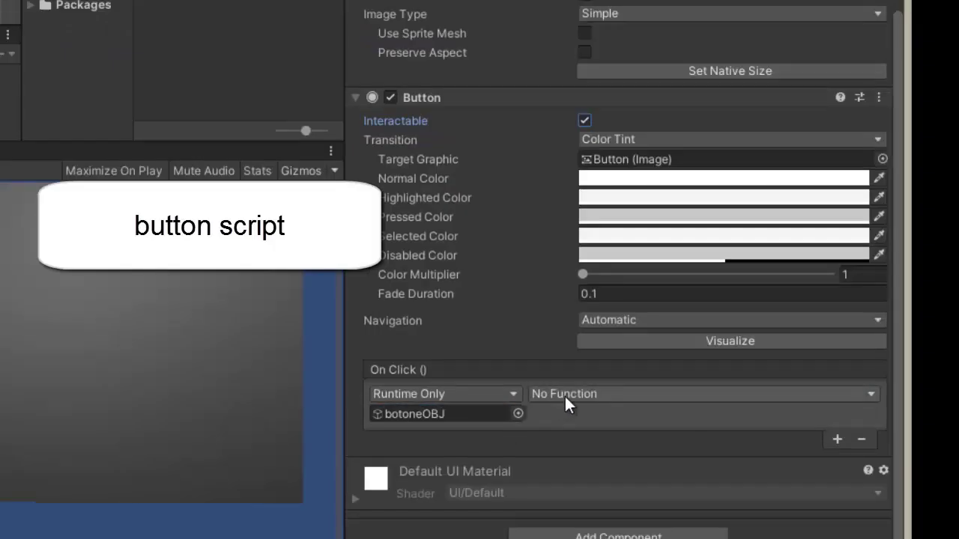
Step: Set the On Click function to botones > activarvidegato()
left_click(564, 394)
mouse_move(583, 486)
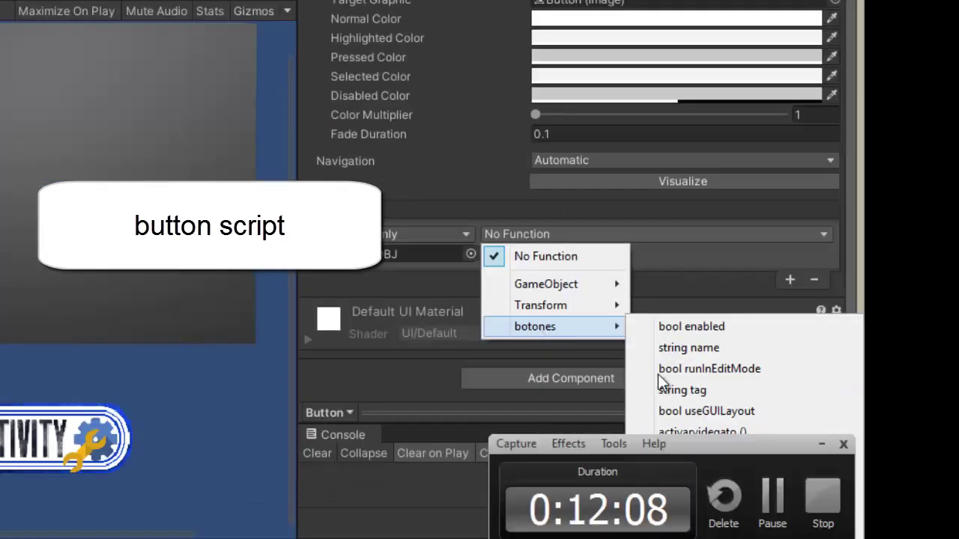
left_click(813, 448)
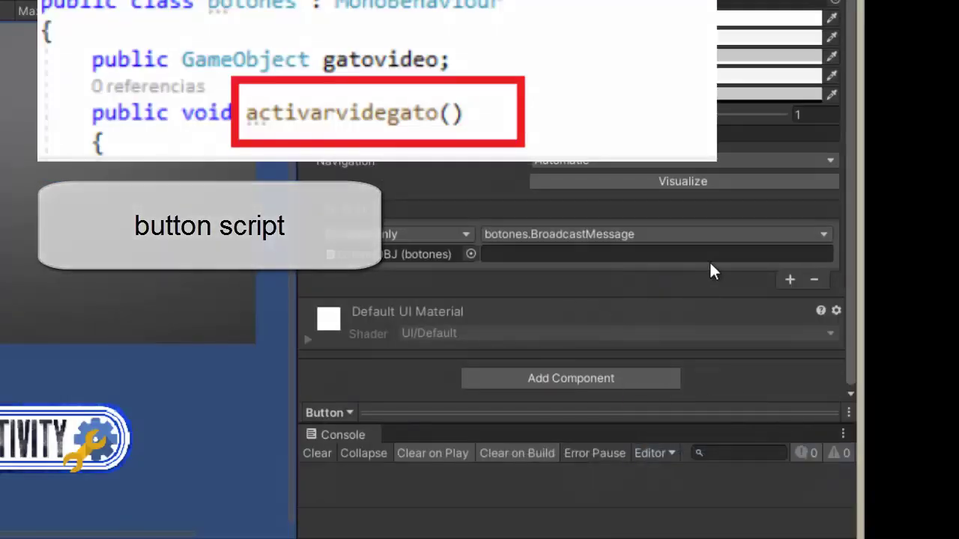
left_click(545, 234)
mouse_move(560, 327)
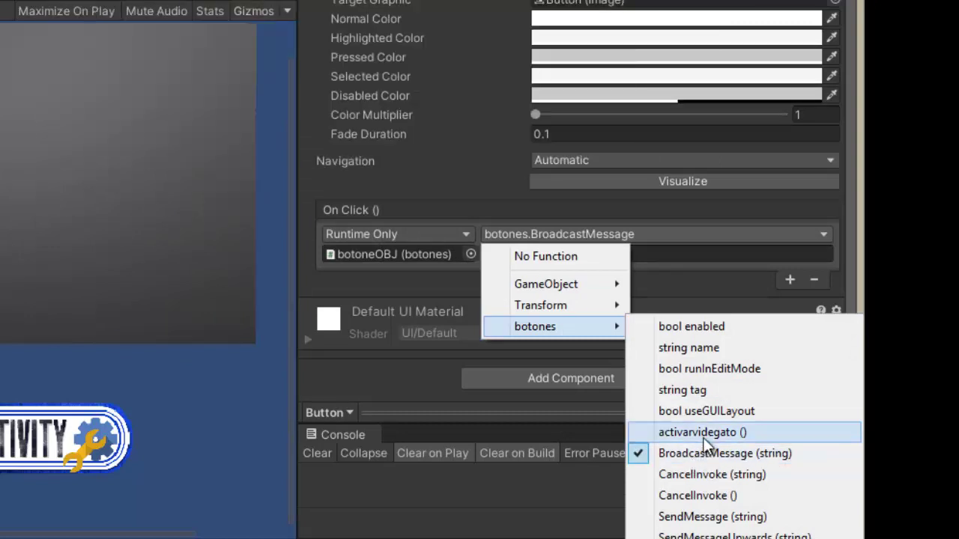
left_click(703, 435)
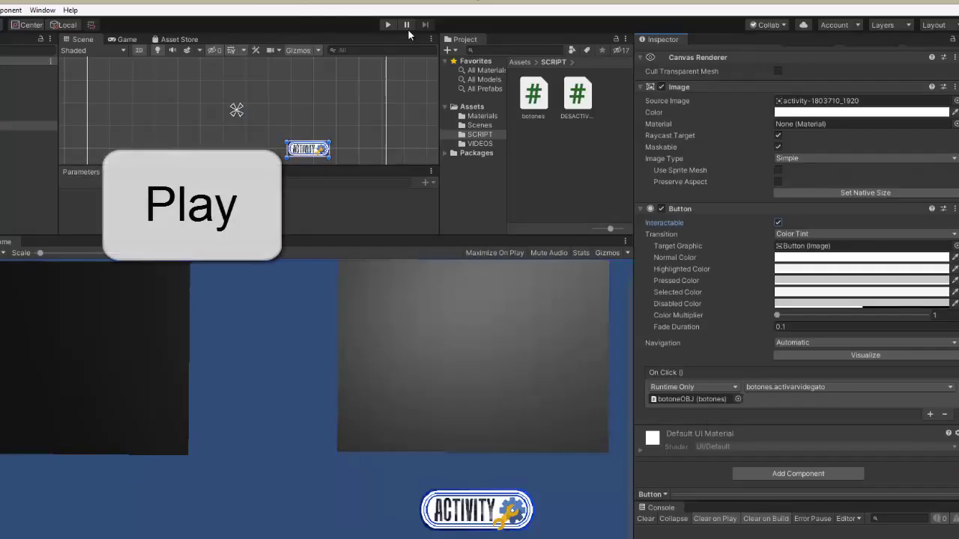
Step: Run the scene and check that the ACTIVITY button hides and shows the cat video
left_click(389, 25)
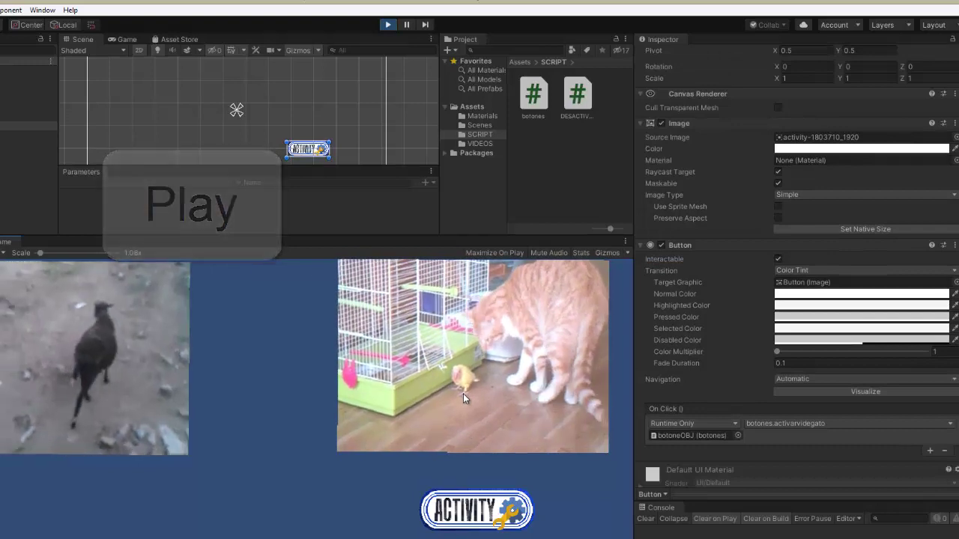
left_click(81, 319)
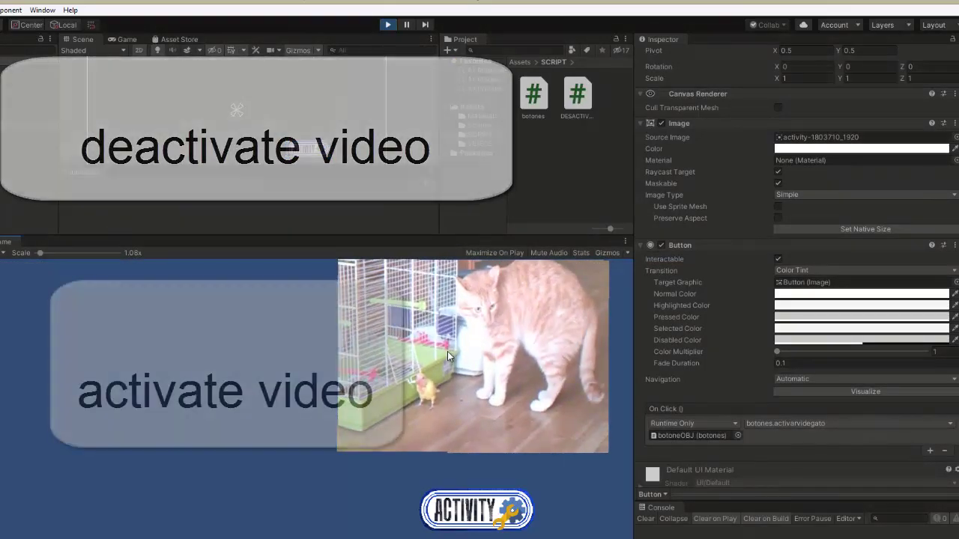
left_click(448, 351)
left_click(491, 509)
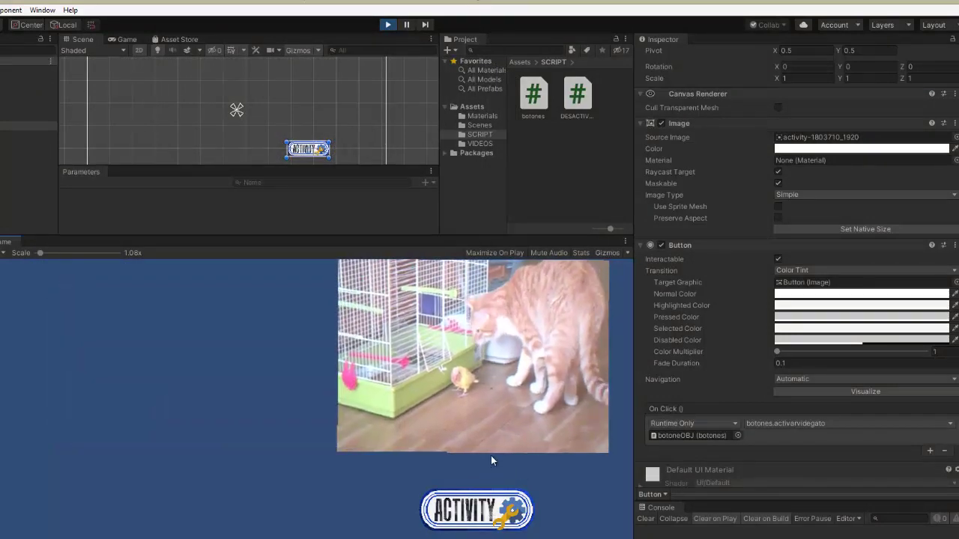
left_click(487, 435)
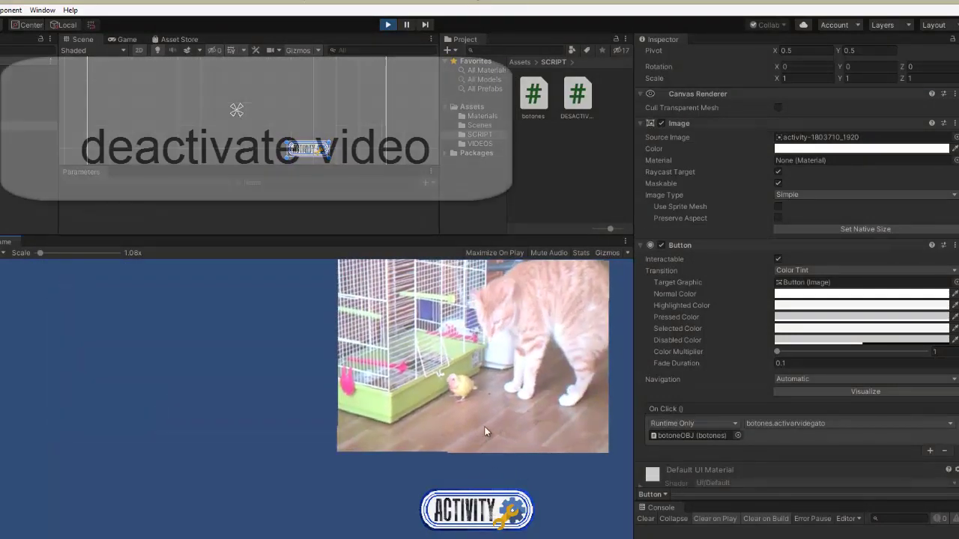
left_click(497, 514)
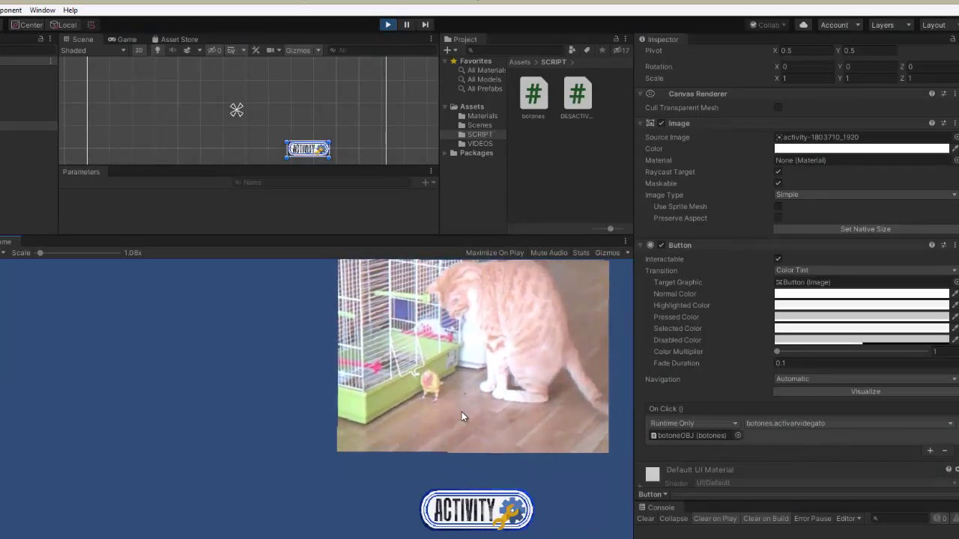
left_click(388, 26)
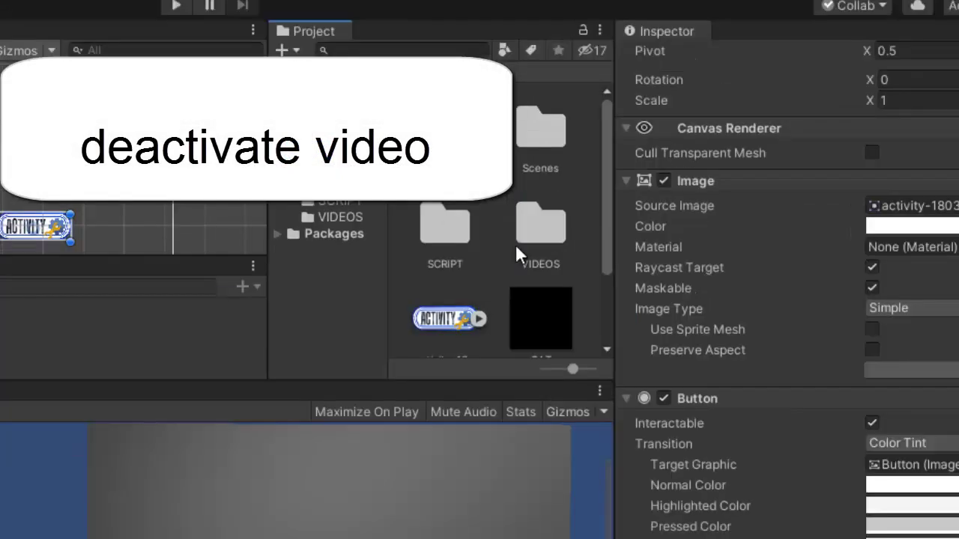
Step: Set the multimedia-154187_1280 sprite's Sprite Mode to Multiple, apply, and open the Sprite Editor
left_click(453, 303)
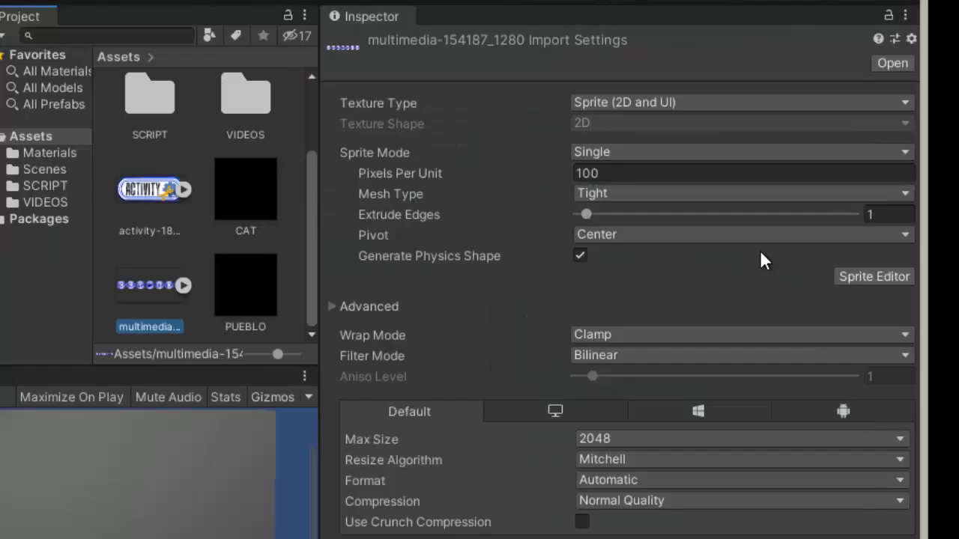
left_click(729, 153)
left_click(669, 198)
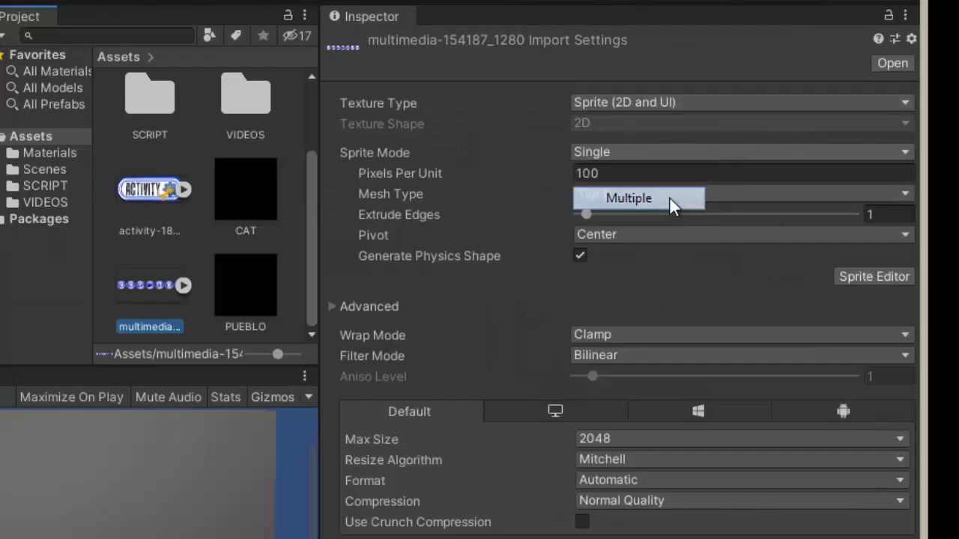
left_click(845, 255)
left_click(8, 513)
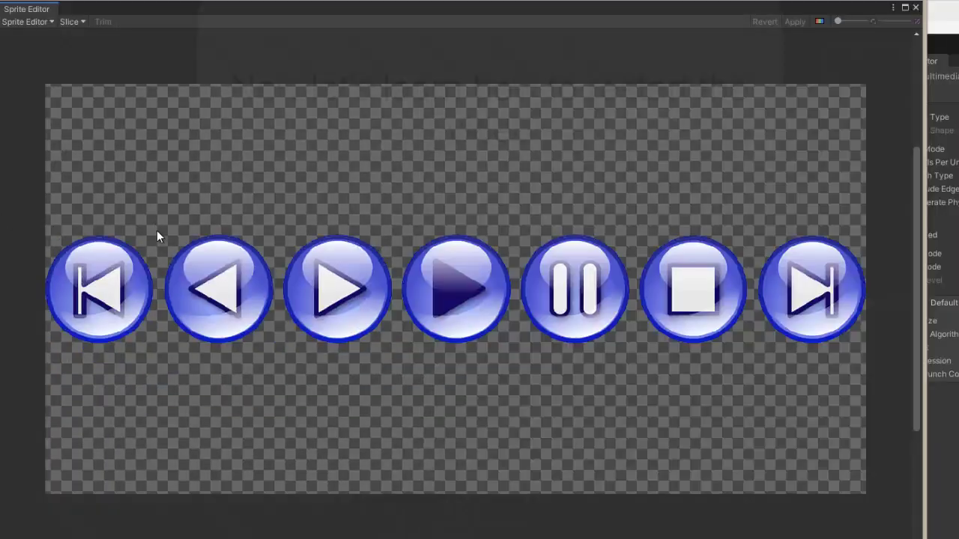
Step: Slice the restart, play and pause icons into separate sprites and apply the slicing
left_click_drag(156, 230, 45, 352)
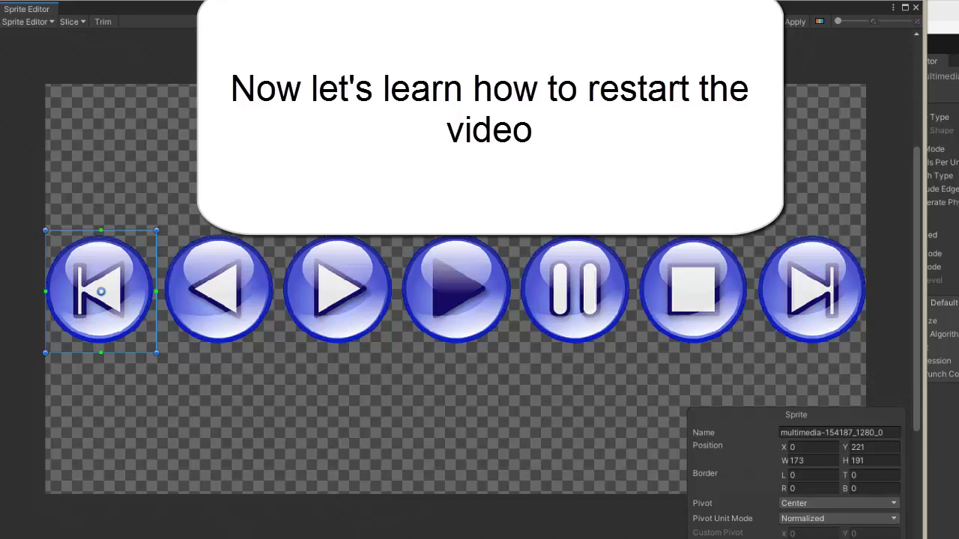
left_click(423, 241)
left_click_drag(512, 350, 513, 352)
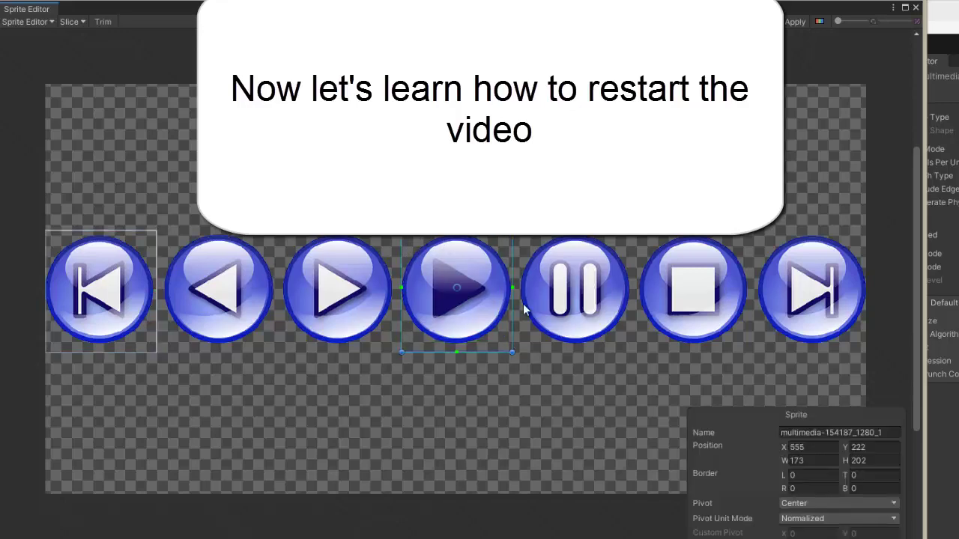
left_click_drag(523, 238, 576, 295)
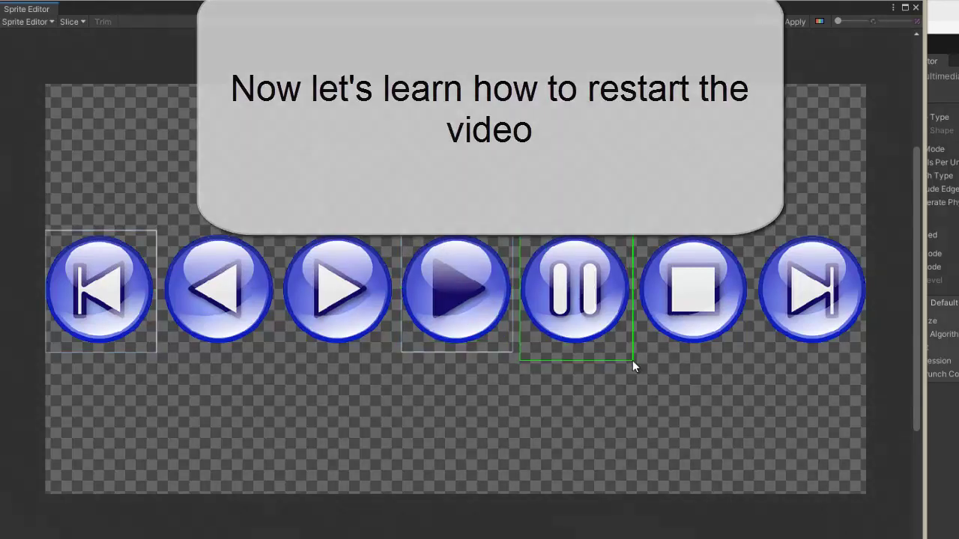
left_click_drag(627, 353, 632, 360)
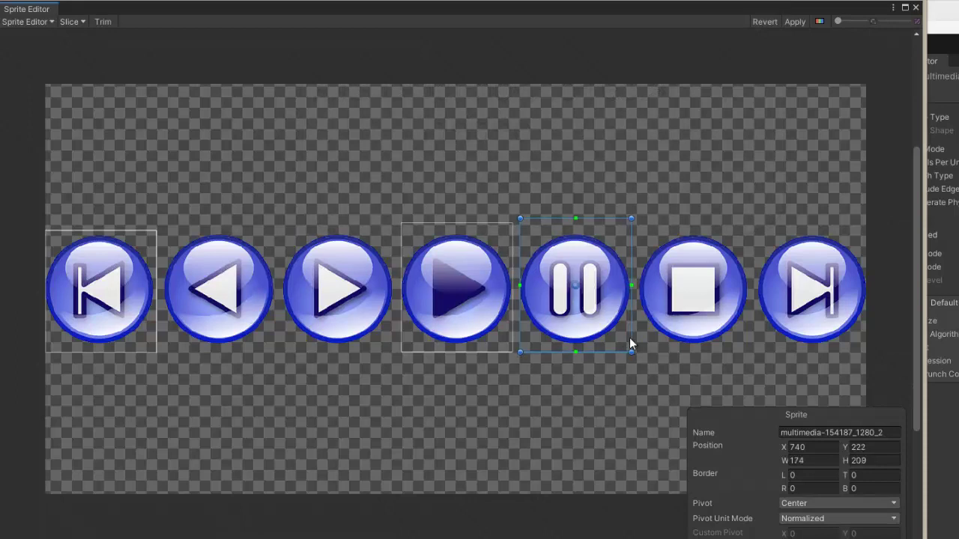
left_click(800, 21)
Step: Duplicate the Button, move the copy above the original, rename it play, and give it the play icon
left_click(916, 9)
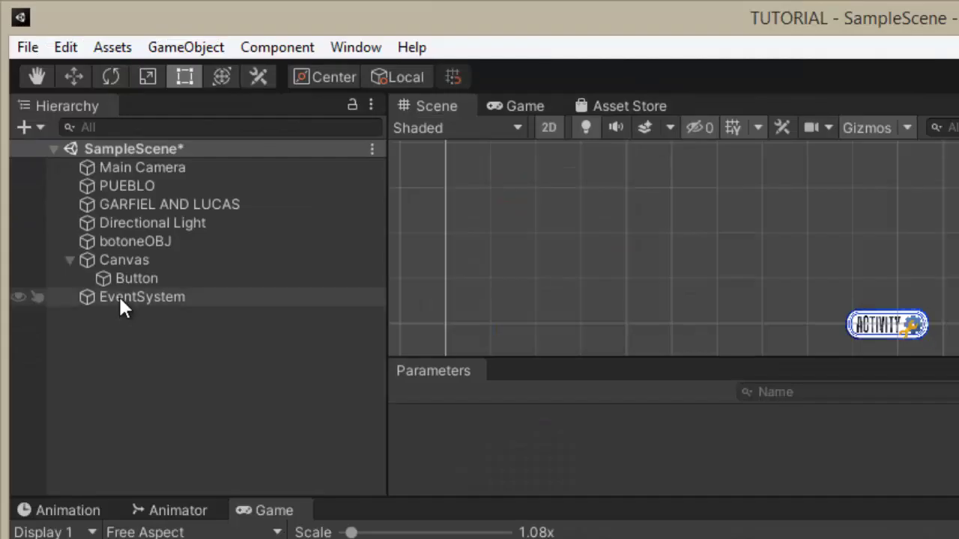
left_click(120, 277)
key("ctrl+d")
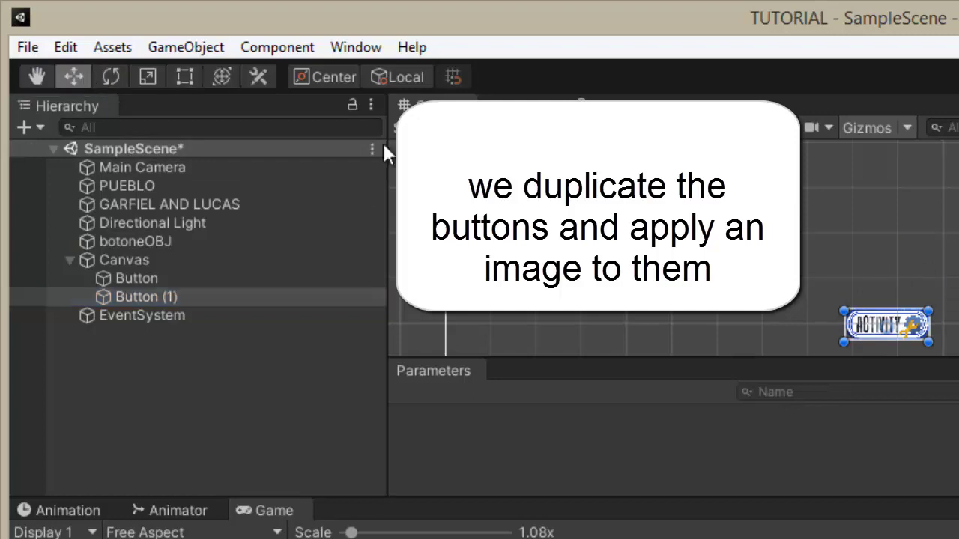
left_click(906, 188)
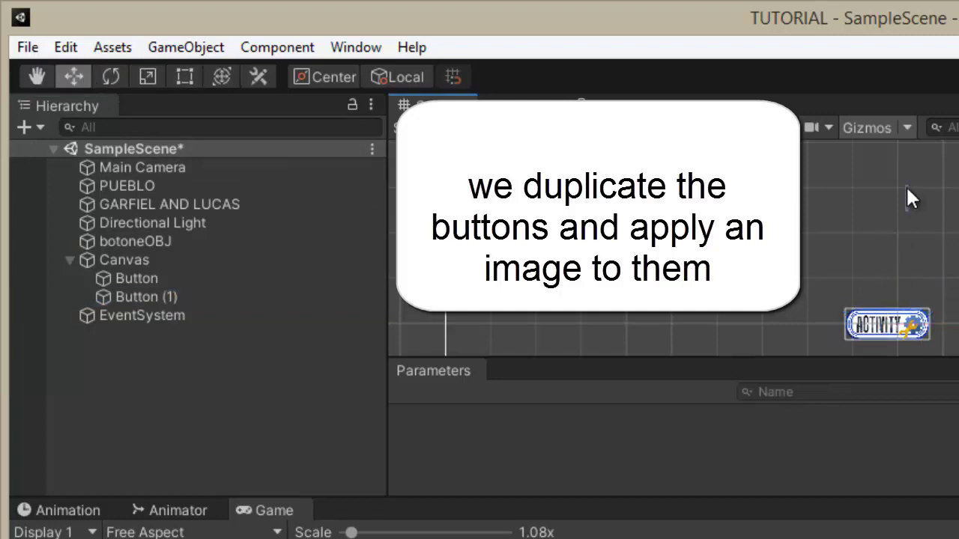
left_click(197, 297)
left_click_drag(889, 212, 890, 188)
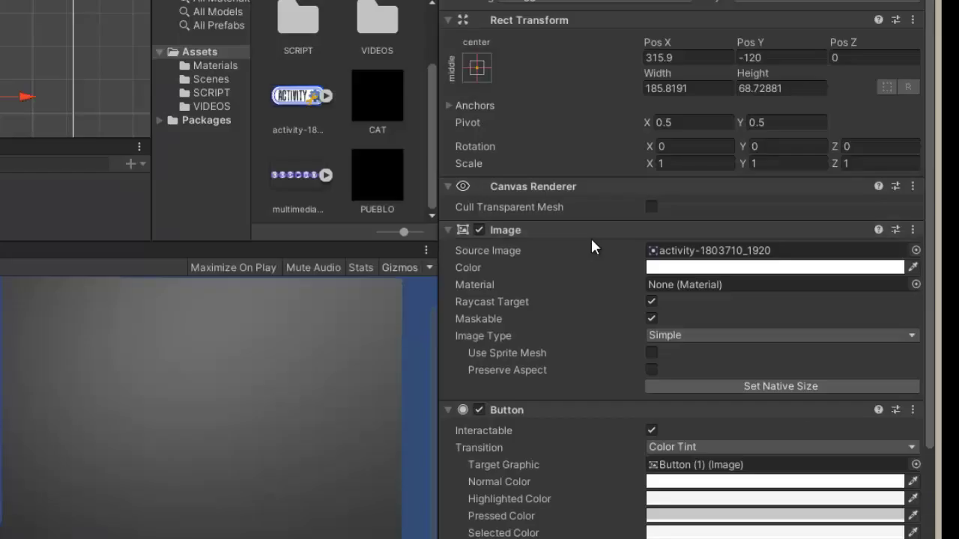
type("play")
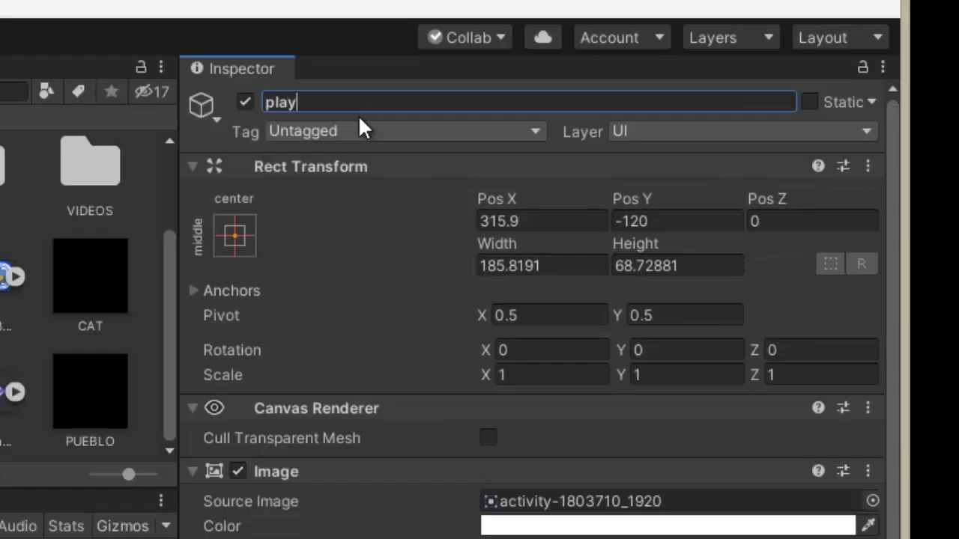
key("Return")
left_click(908, 312)
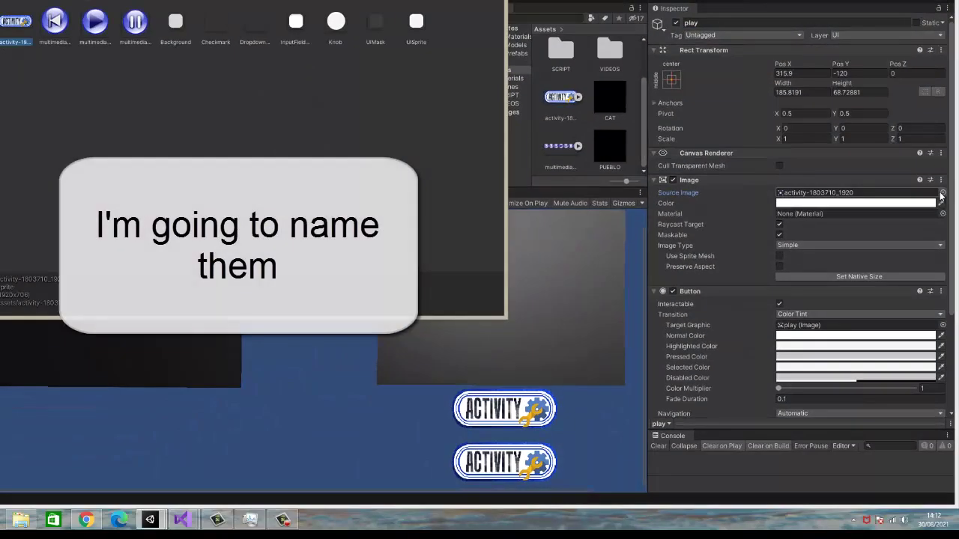
left_click(103, 38)
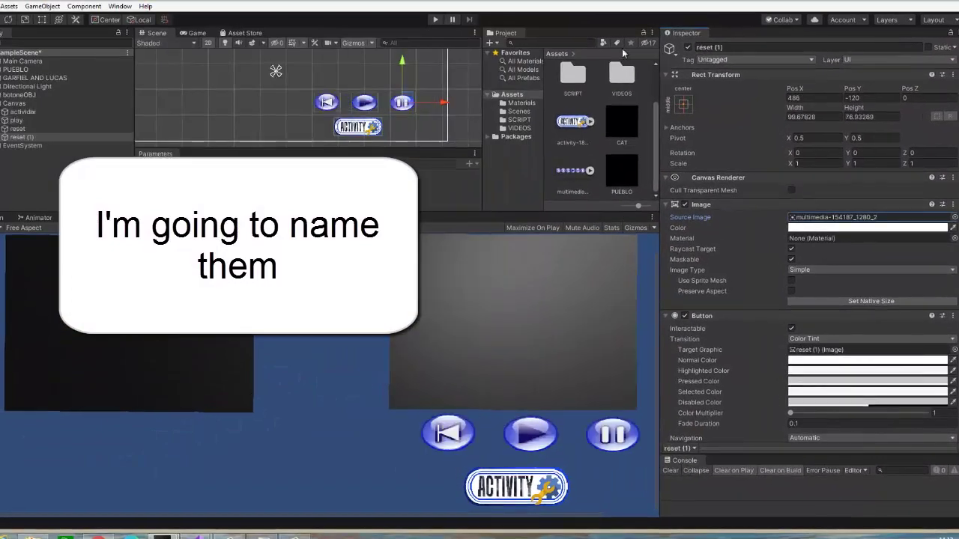
Step: Rename the reset (1) button copy to pausarvideo
left_click(735, 49)
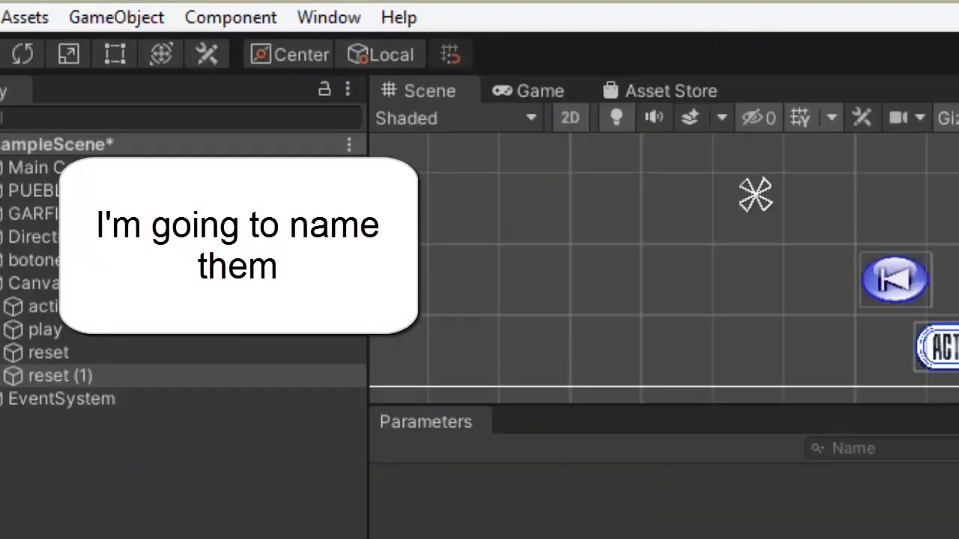
type("pausarvideo")
key("Return")
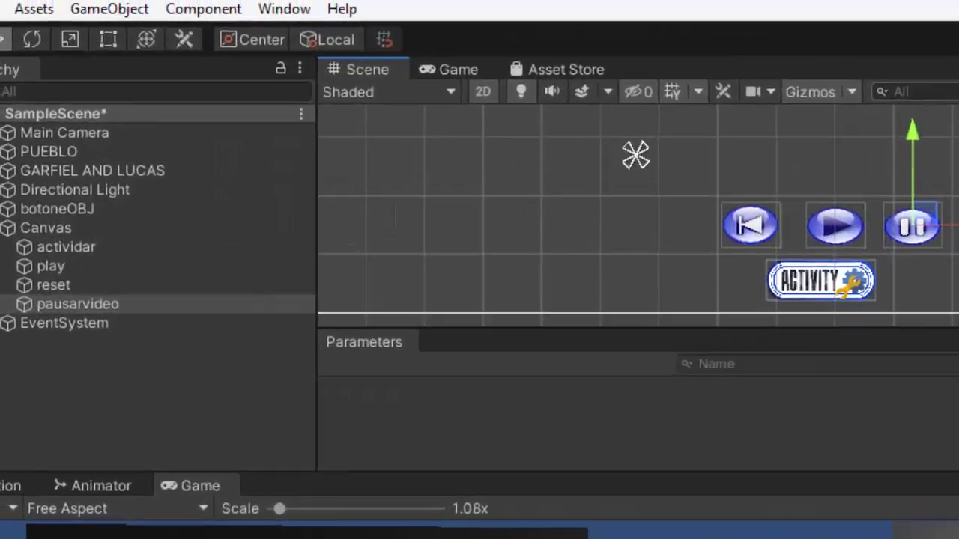
left_click(10, 92)
left_click(22, 80)
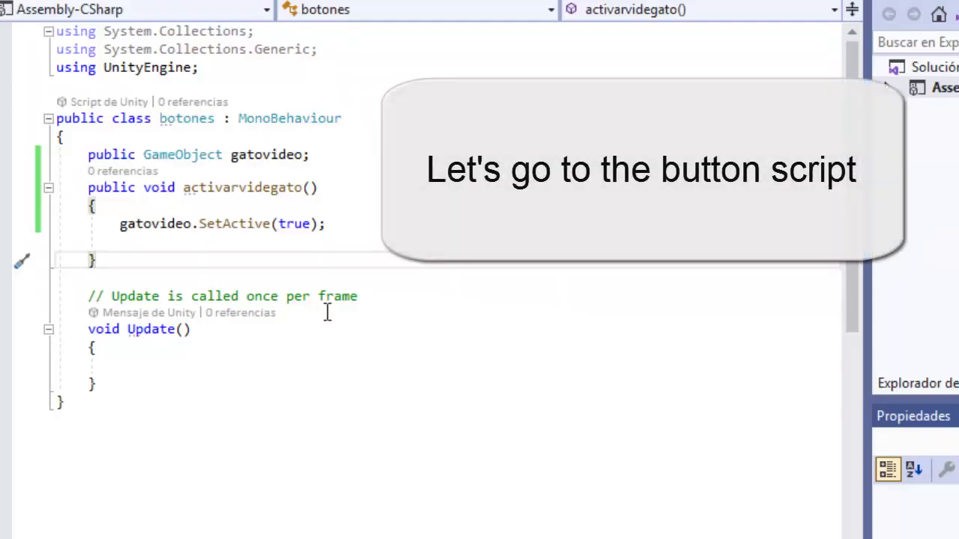
Step: Add a using UnityEngine.Video; directive below the imports
left_click(276, 67)
key("Return")
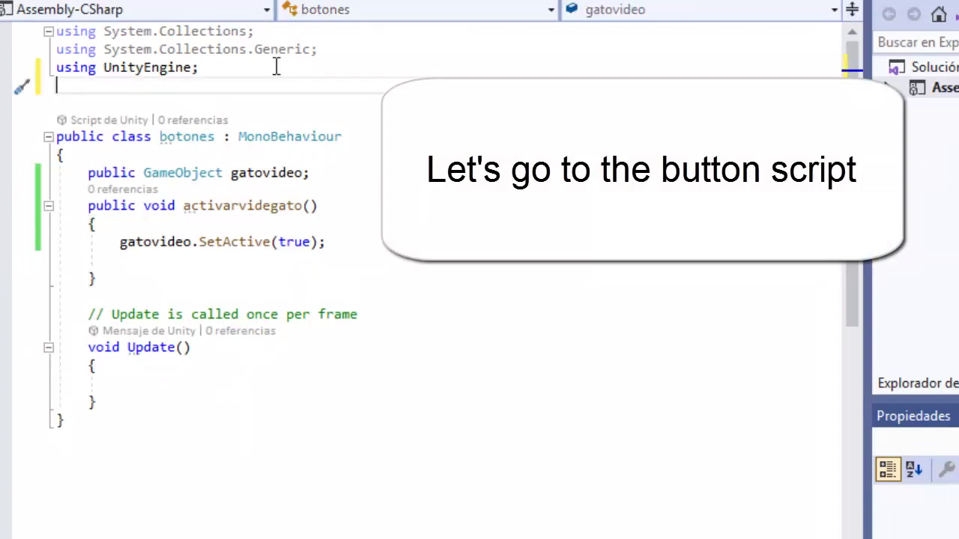
type("using uni")
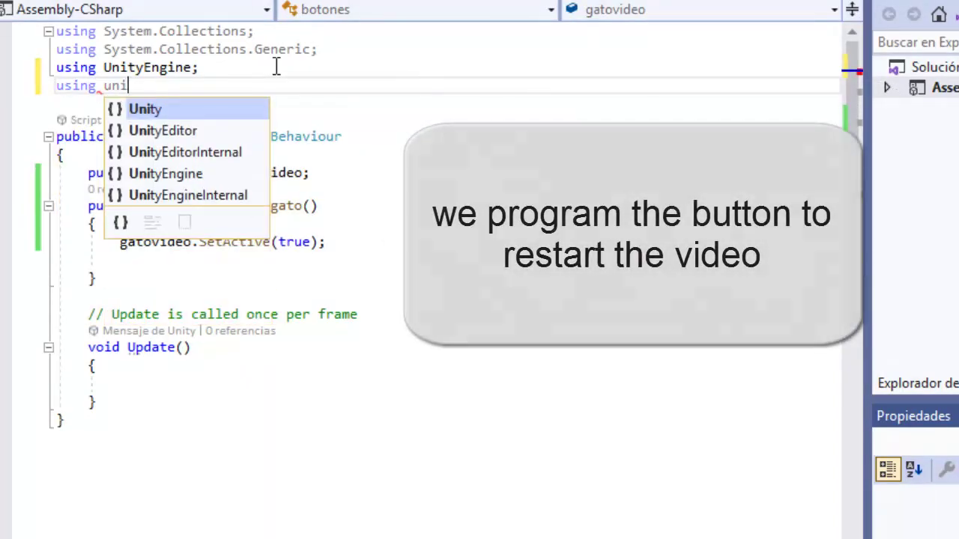
type("t")
key("Down")
key("Down")
key("Down")
key("Tab")
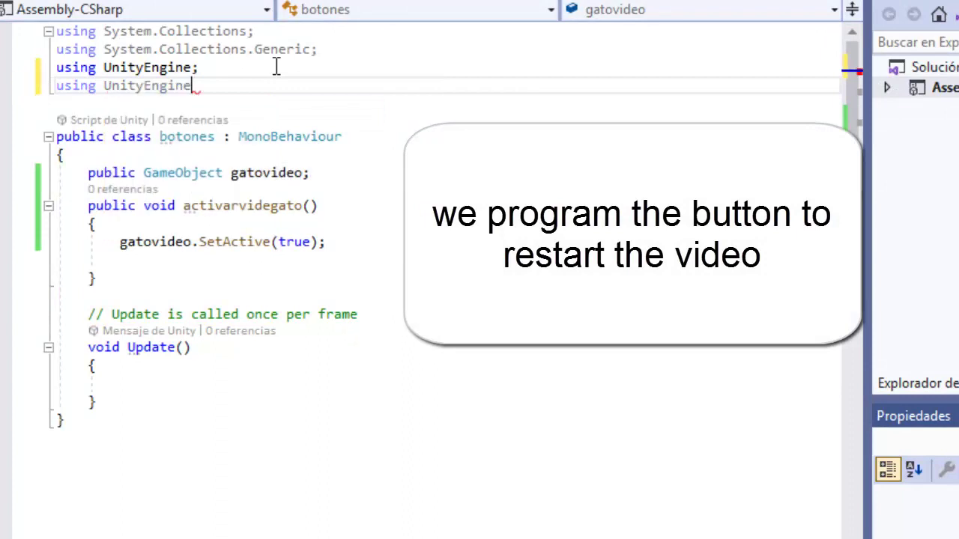
type(".Vi")
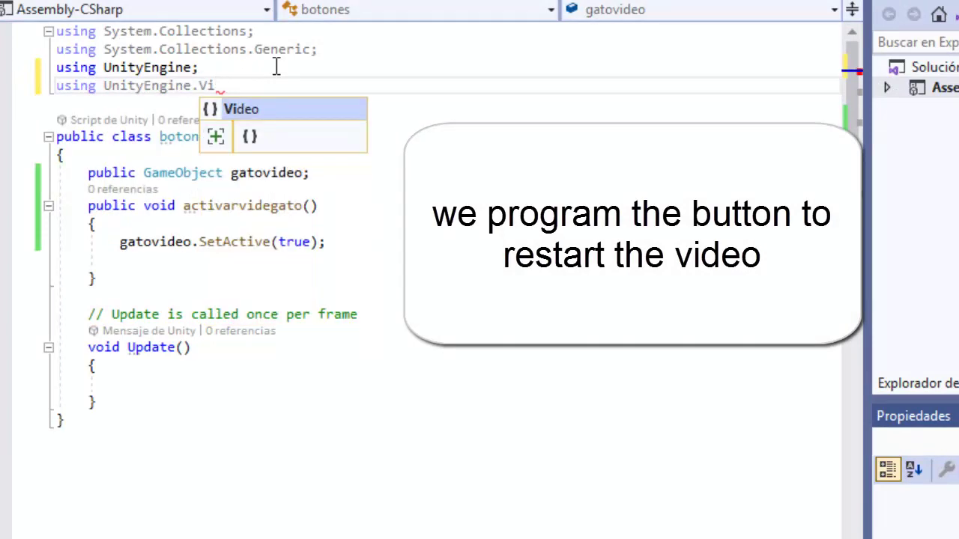
key("BackSpace")
key("Down")
key("Tab")
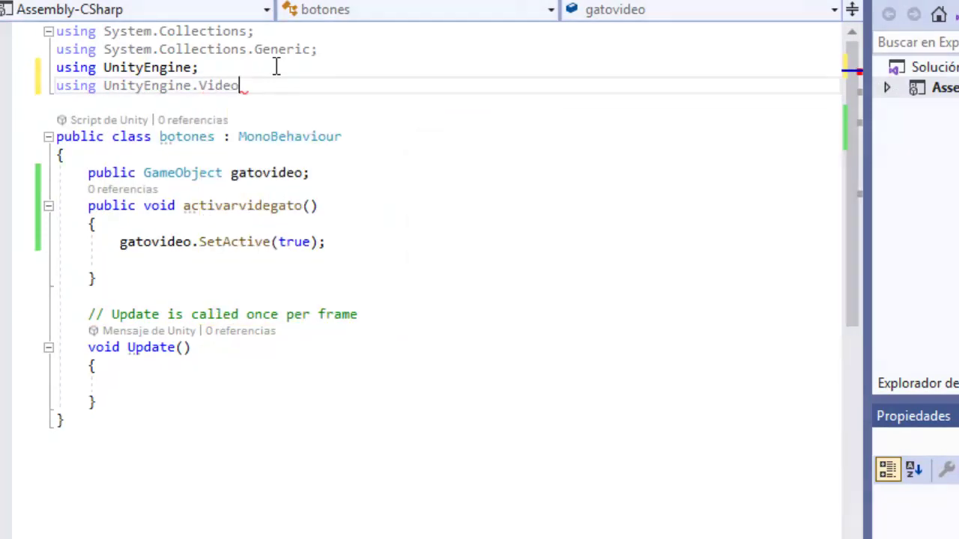
type(";")
Step: Declare a public VideoPlayer field named video1 below the gatovideo field
left_click(357, 173)
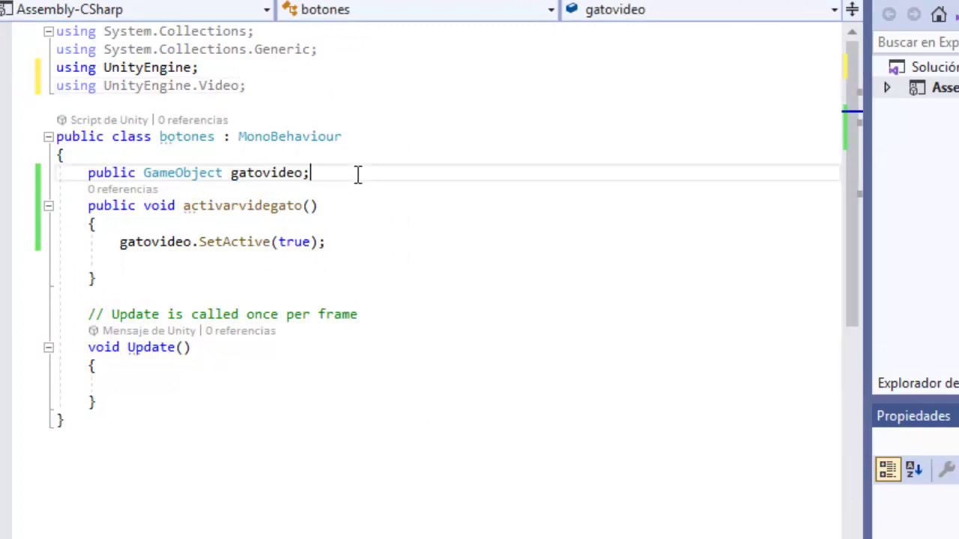
key("Return")
key("Return")
type("p")
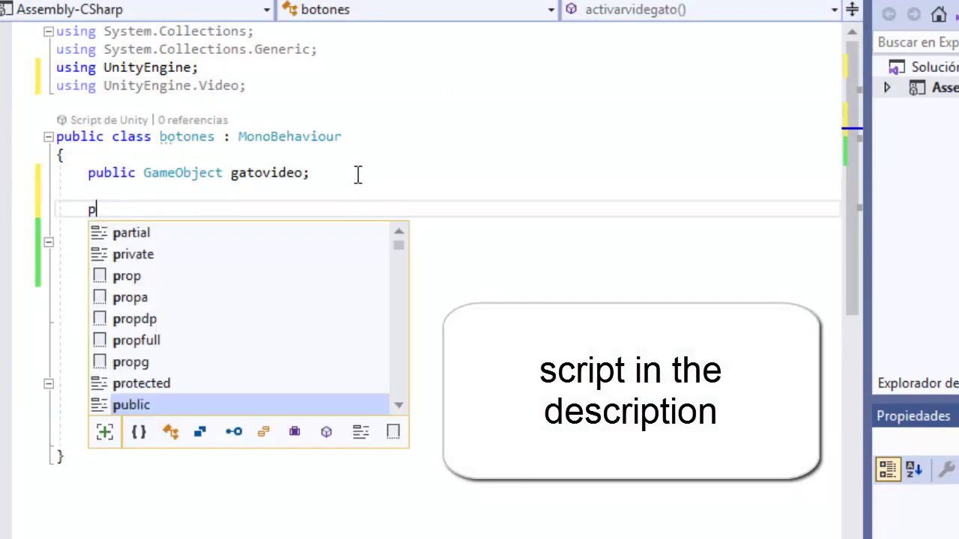
type("u")
key("Tab")
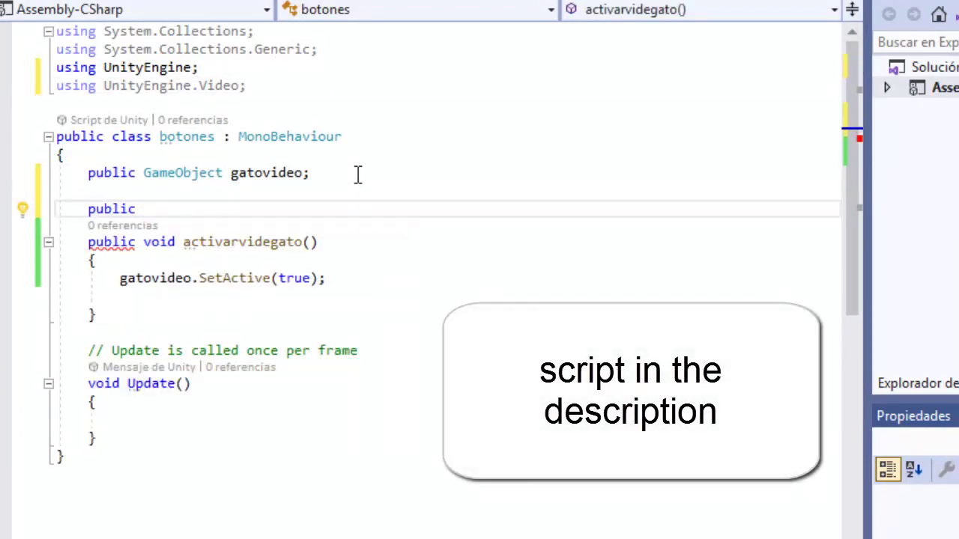
type("video")
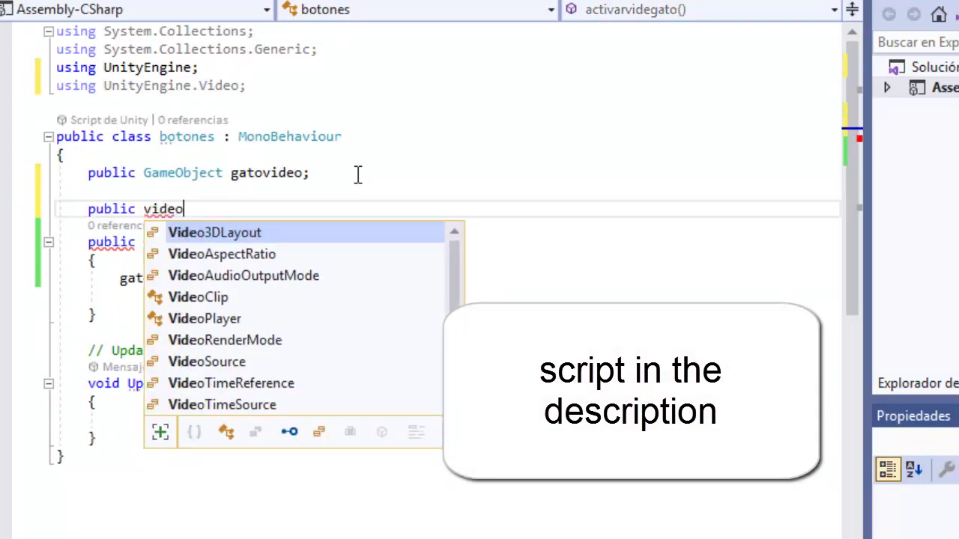
key("Down")
key("Down")
key("Down")
key("Down")
key("Tab")
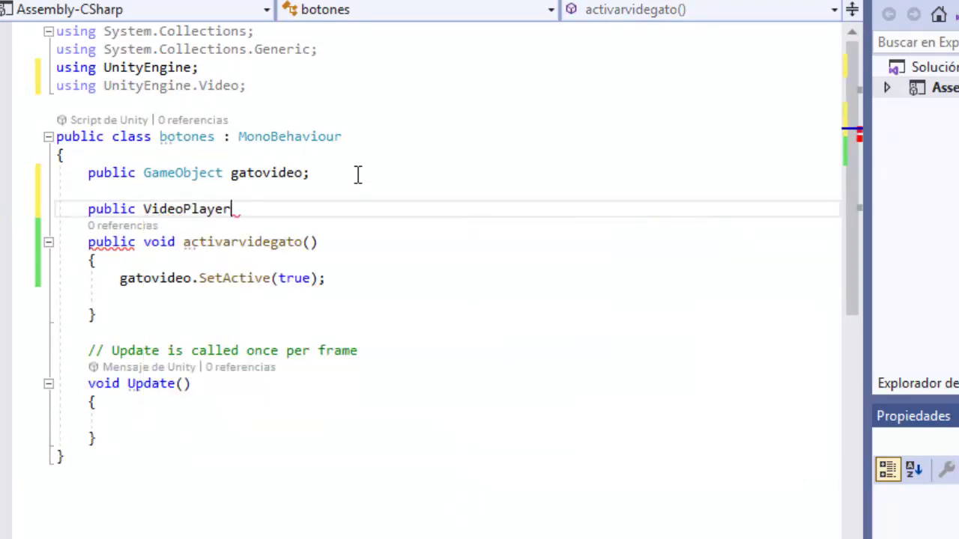
type(" video")
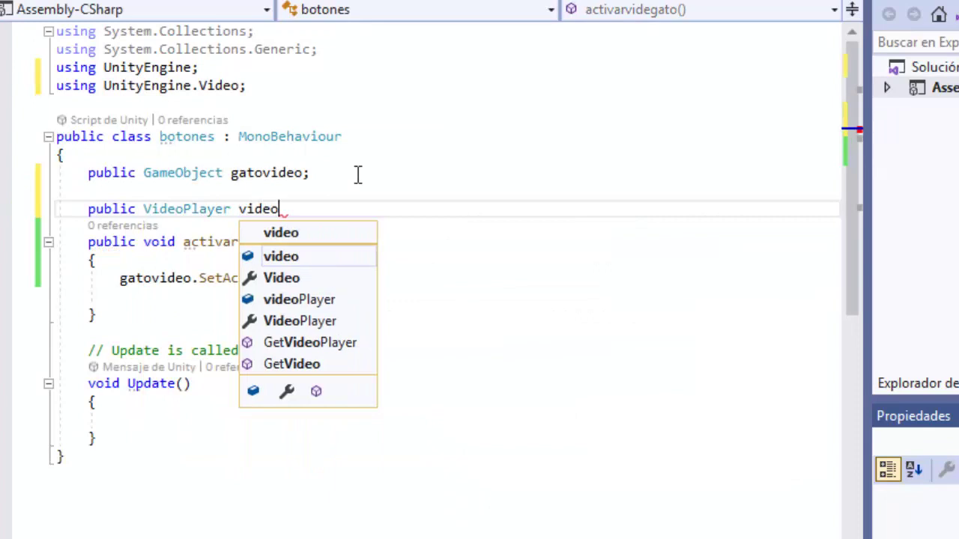
type("1")
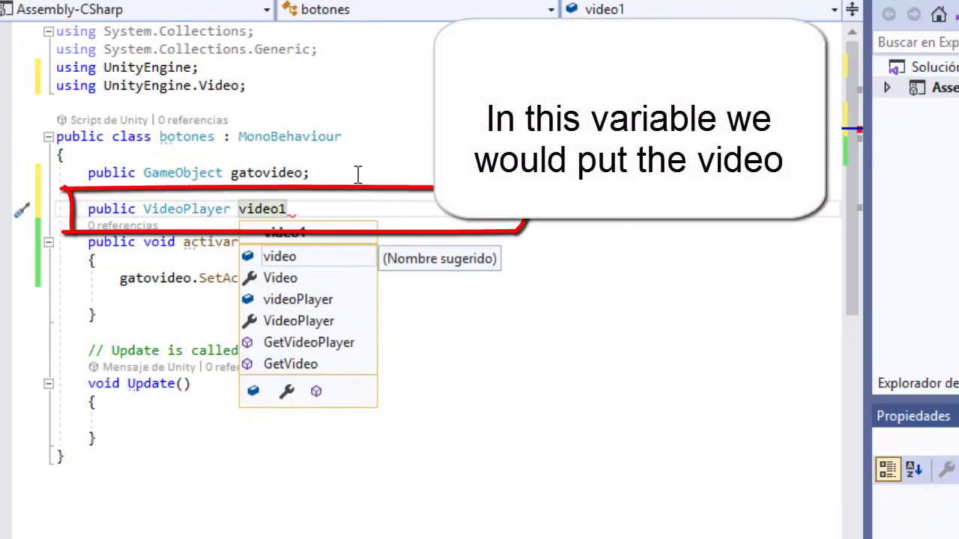
type(";;")
key("BackSpace")
Step: Start a 'public float' field line below video1 and delete the Update method declaration
key("Return")
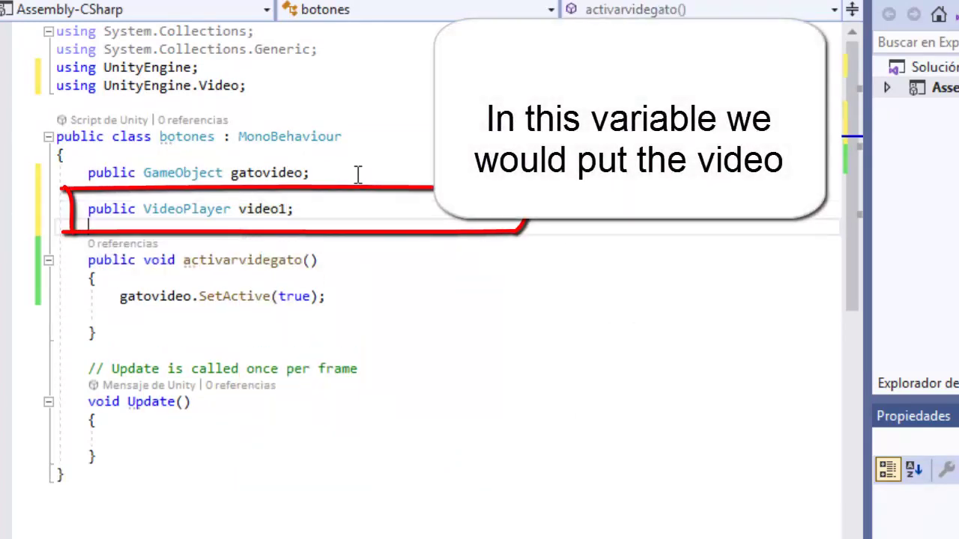
key("Return")
type("p")
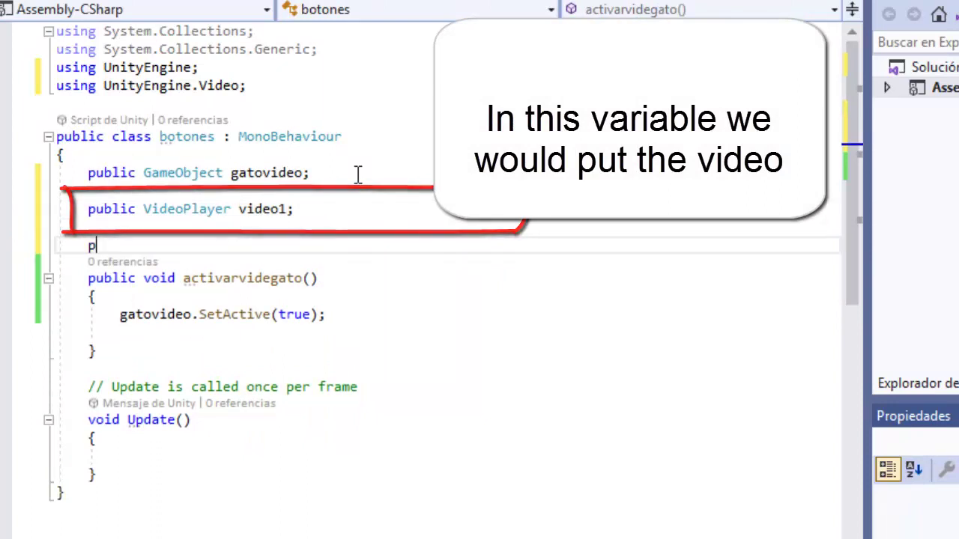
type("ublic ")
type("fl")
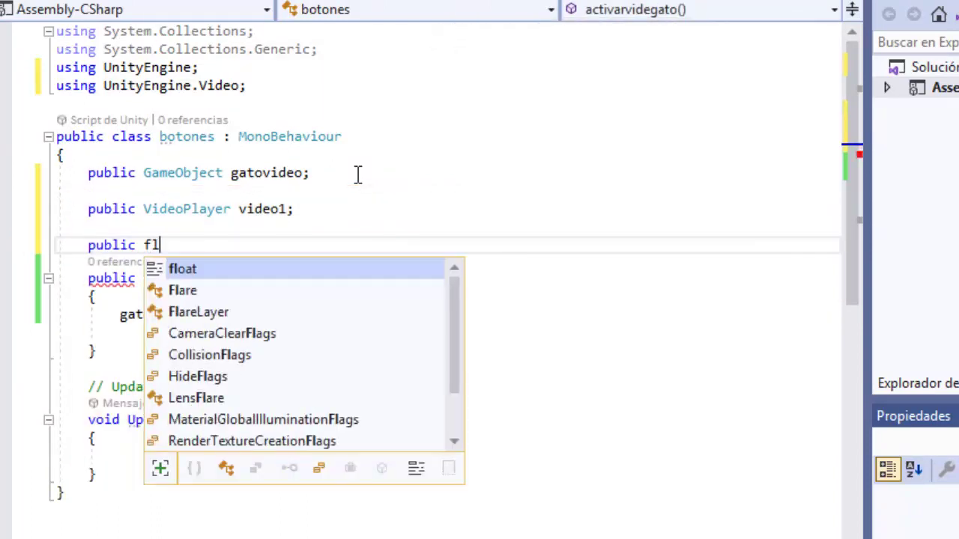
type("oat segue;")
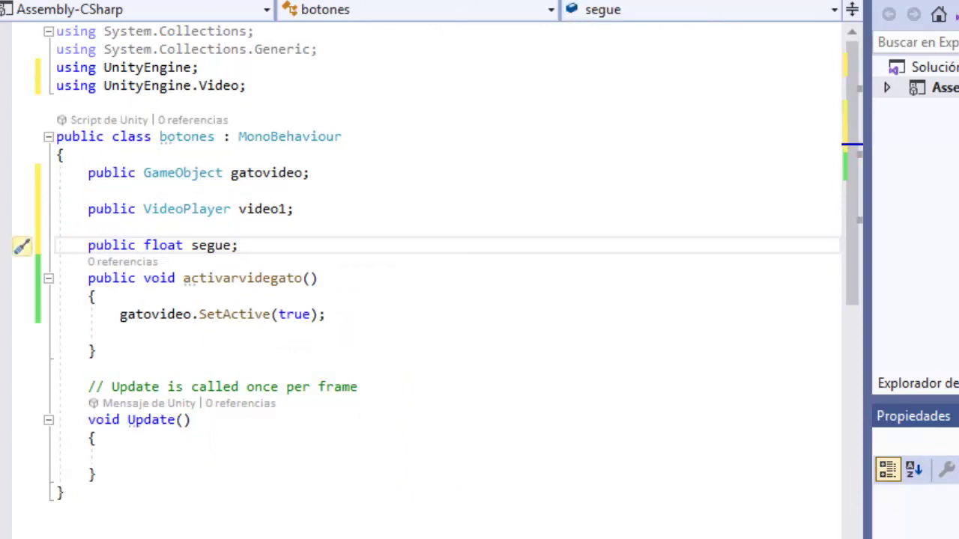
left_click_drag(191, 420, 90, 420)
key("BackSpace")
Step: Replace the Update declaration with 'public void Resetvideo()' and open its body
type("pu")
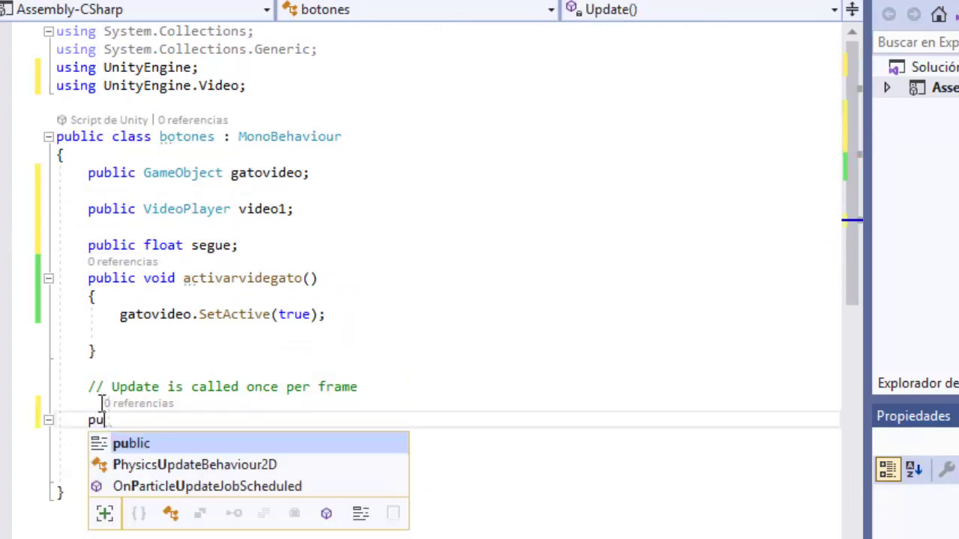
type("blic void RE")
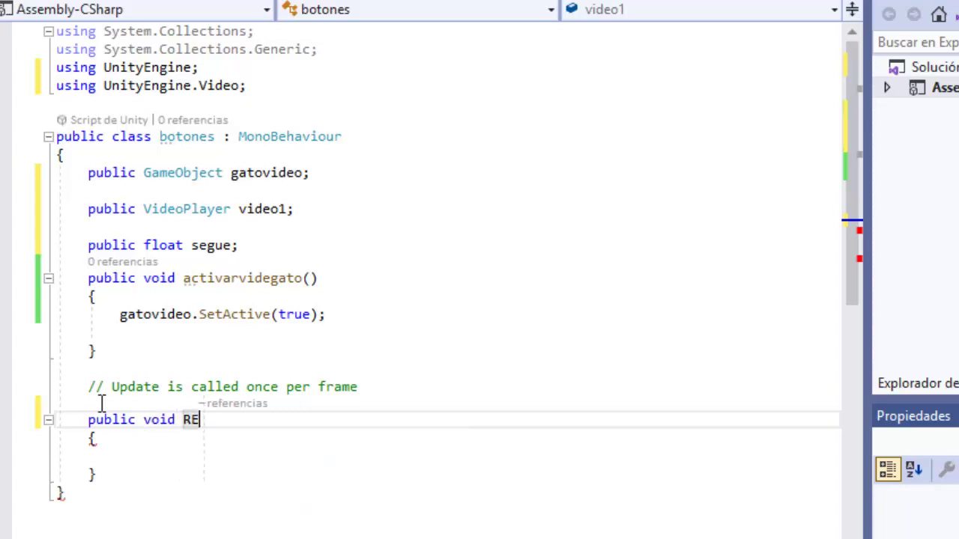
key("BackSpace")
type("rein")
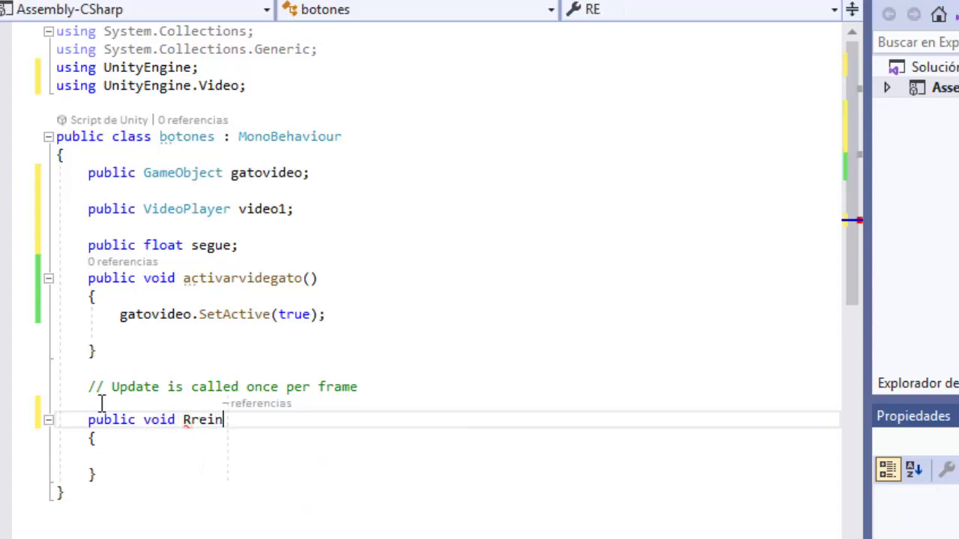
key("BackSpace")
key("BackSpace")
key("BackSpace")
key("BackSpace")
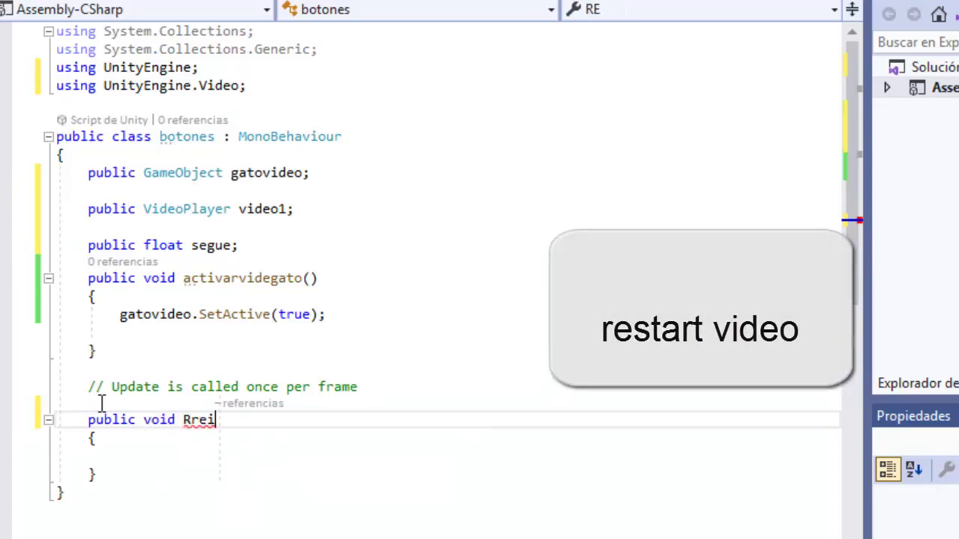
key("BackSpace")
key("BackSpace")
type("set")
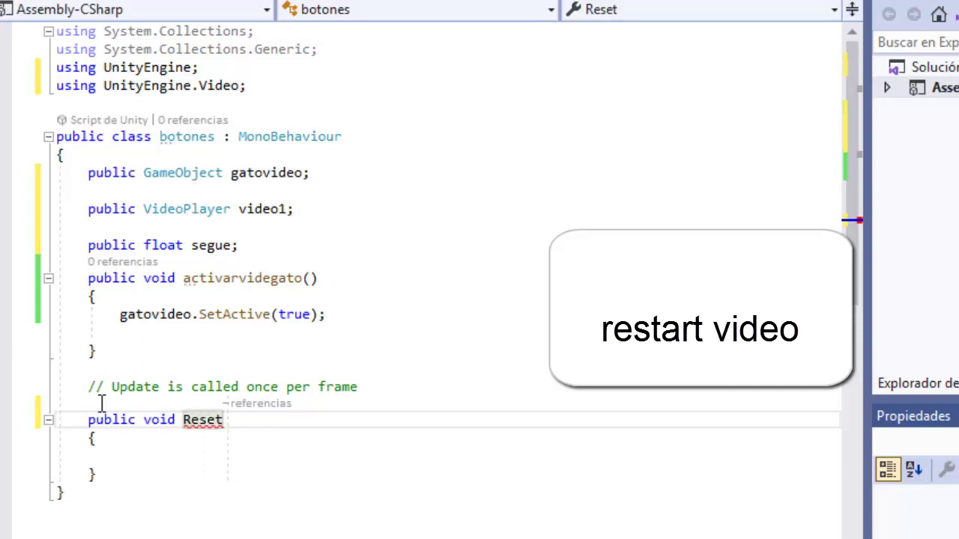
type("video")
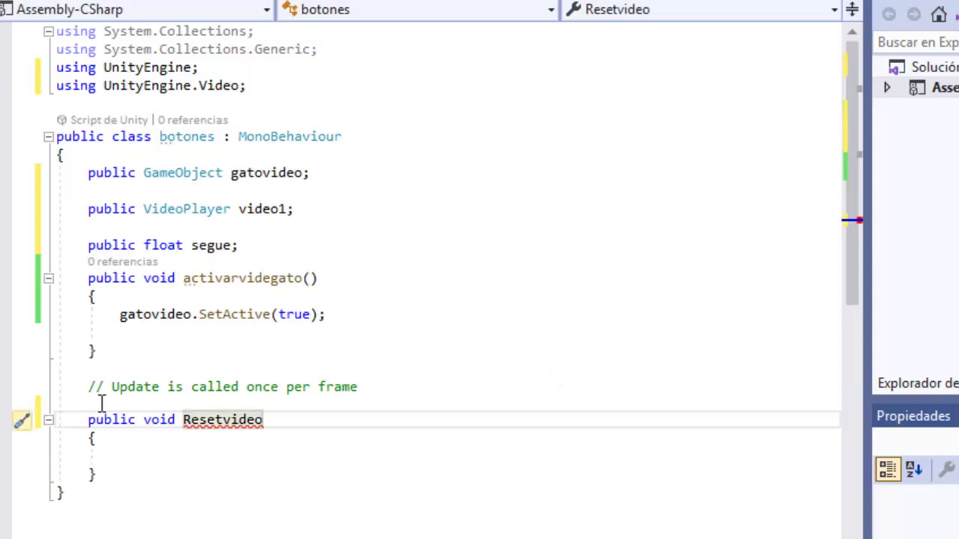
type("(")
key("Down")
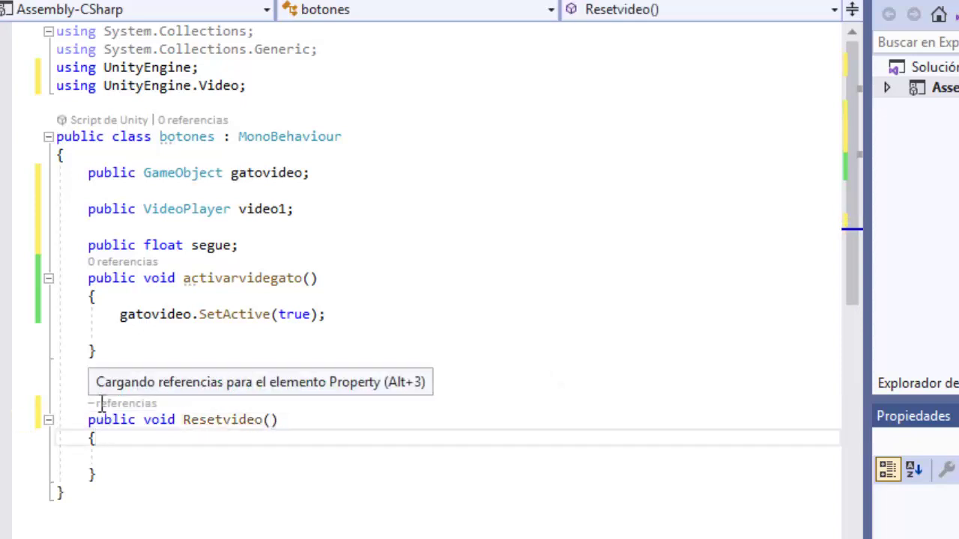
key("Return")
Step: Add 'var frame = segue;' and 'video1.frame = (long)frame;' inside Resetvideo
type("var")
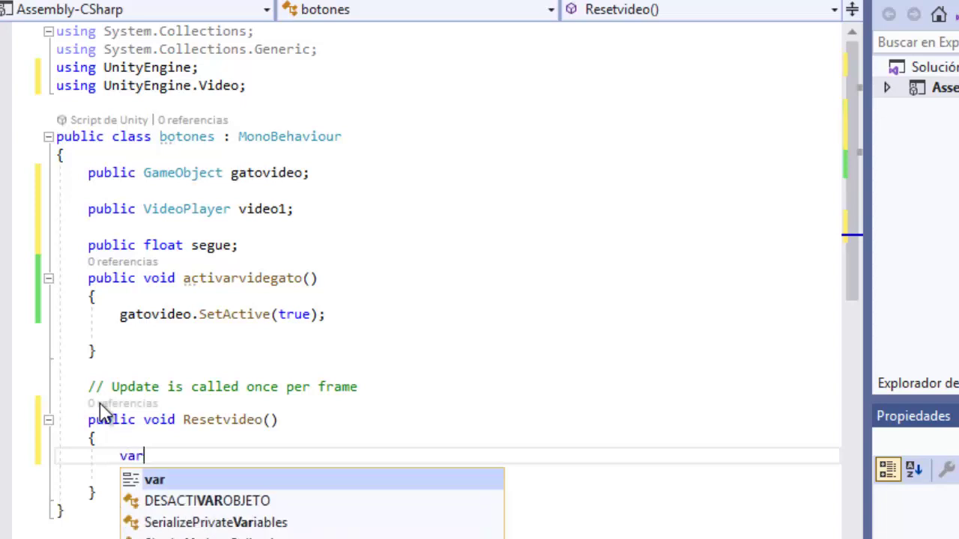
type(" fram")
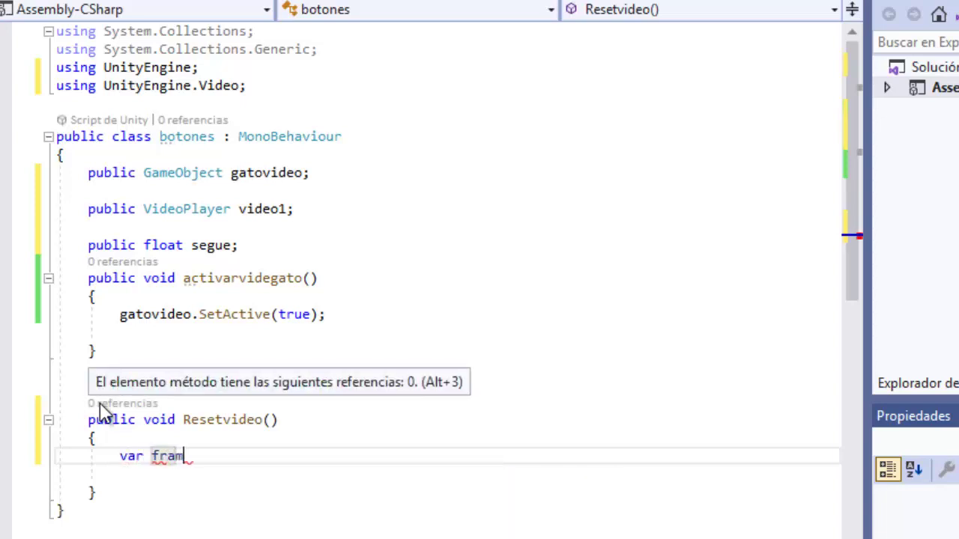
type("e = seg")
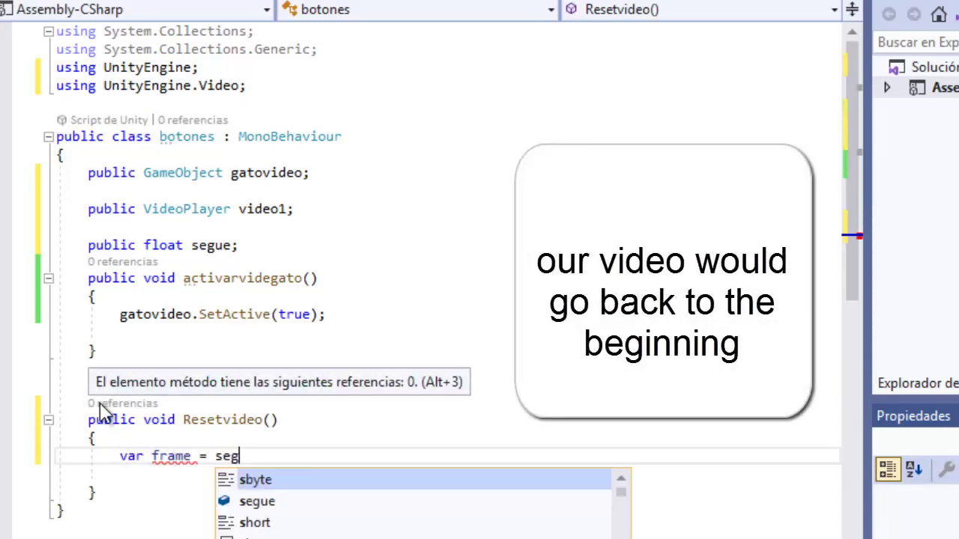
type("ue;")
key("Return")
type("v")
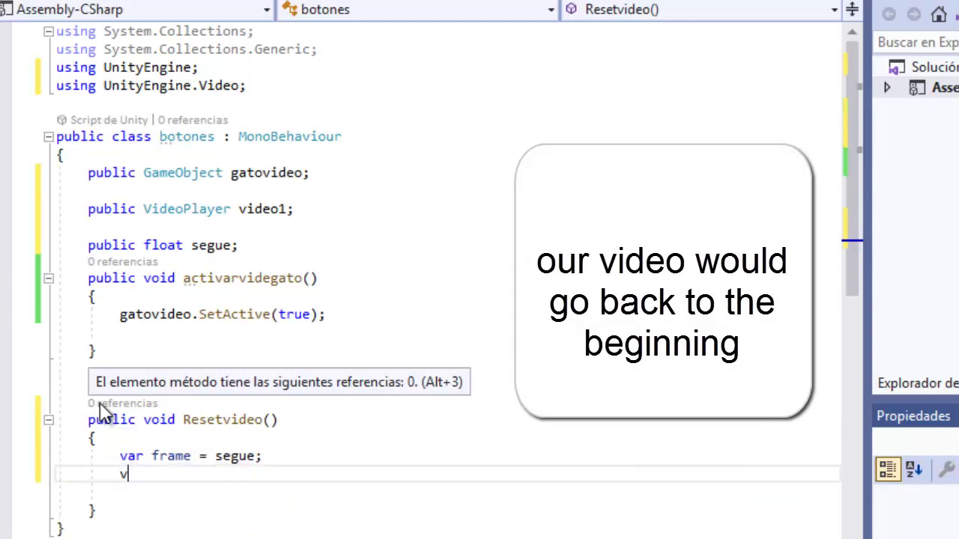
type("i")
key("Escape")
type("deo1.")
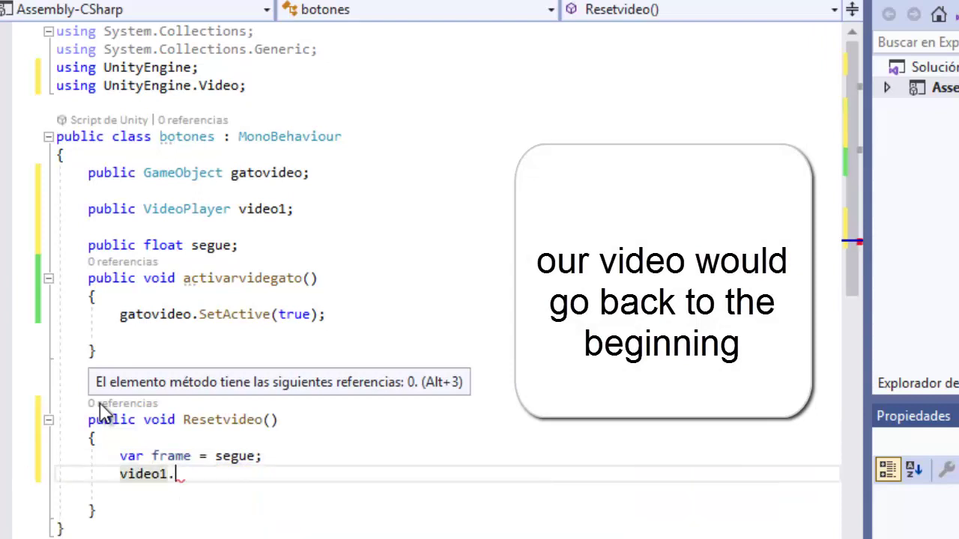
type("fr")
key("Tab")
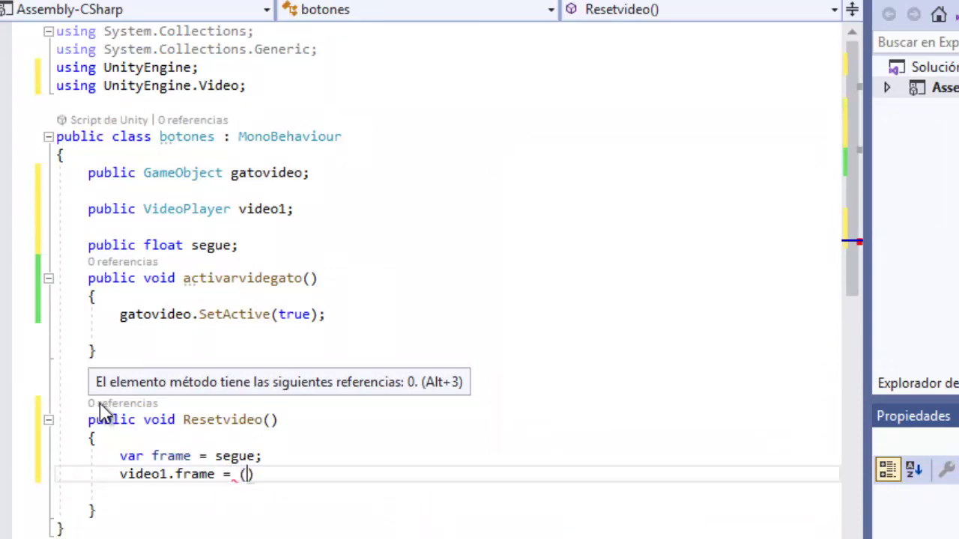
type("lin")
key("BackSpace")
key("BackSpace")
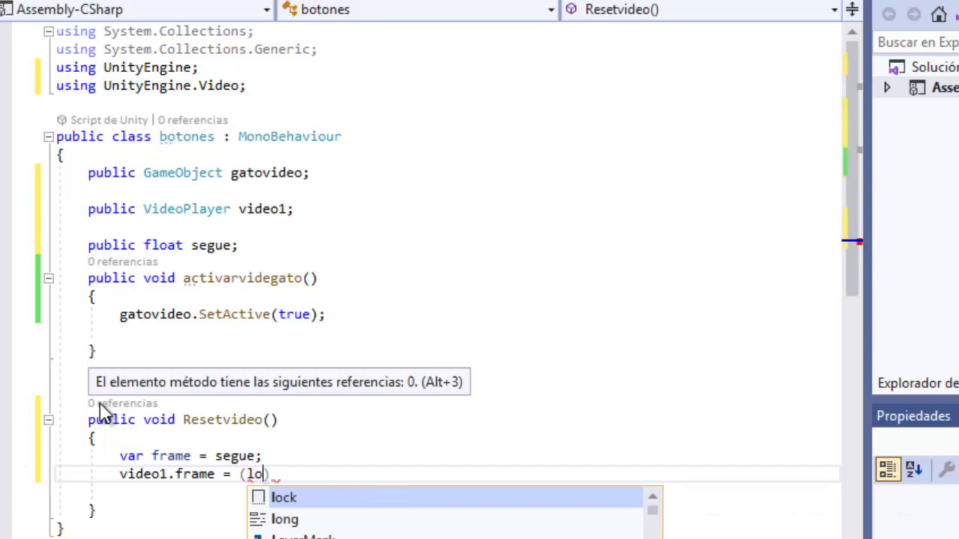
type("ng)")
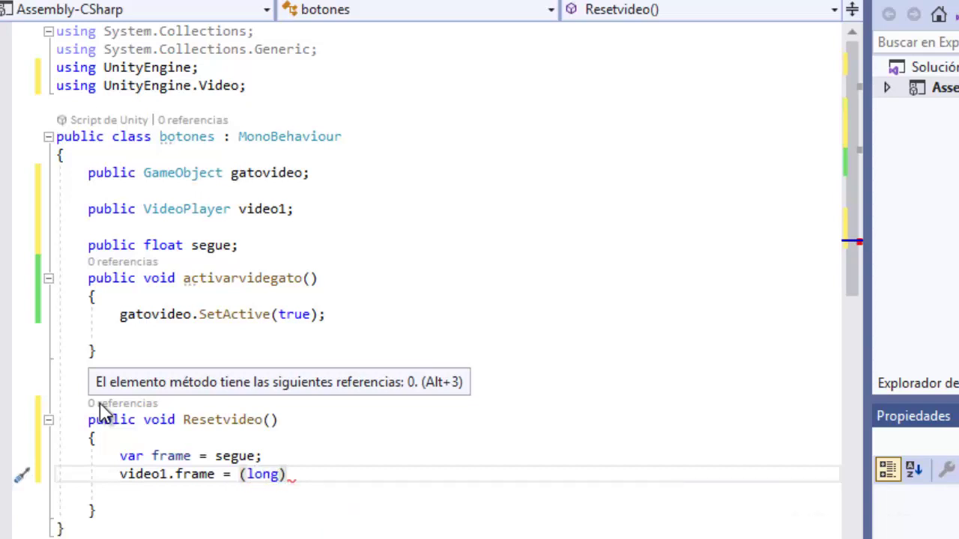
type("frame")
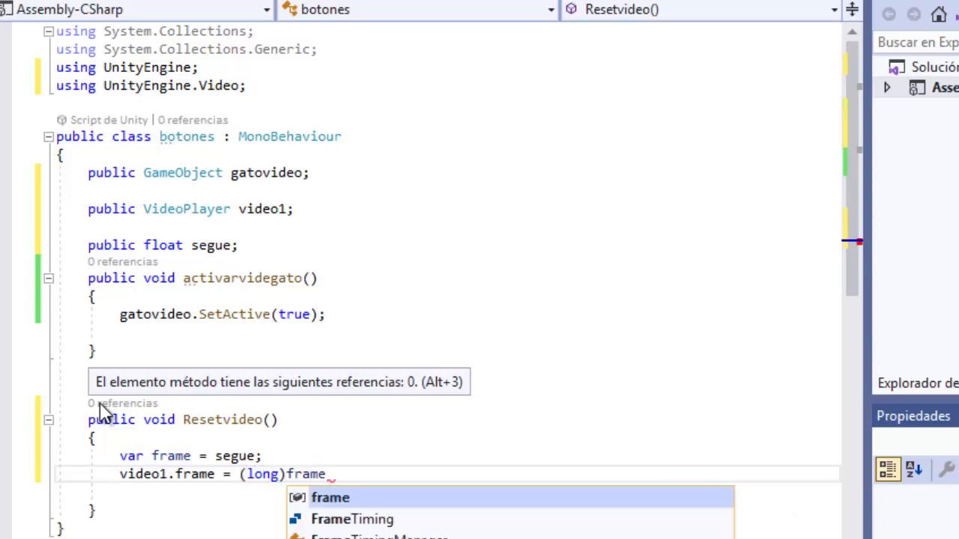
type(";")
key("Return")
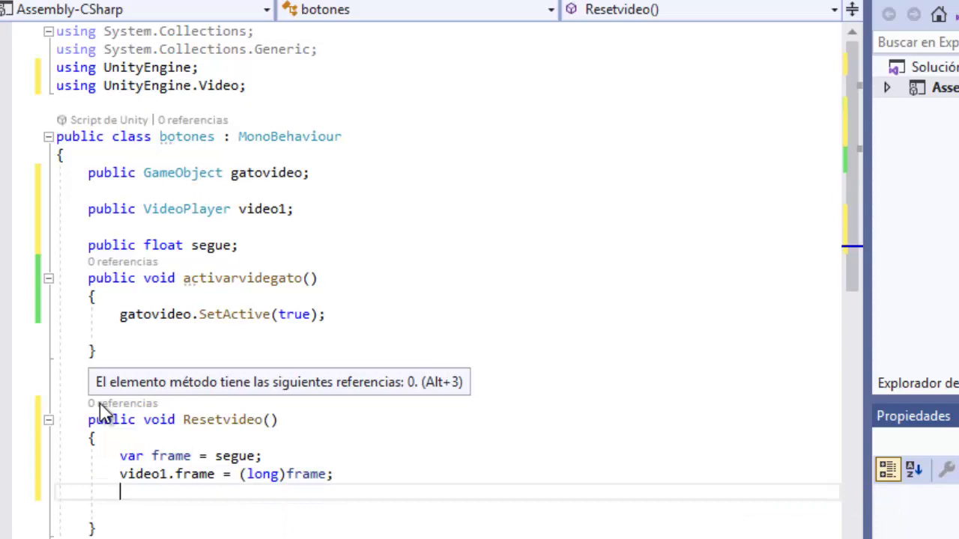
Step: Finish Resetvideo with a 'video1.Play()' call
type("vi")
key("Tab")
type(".pl")
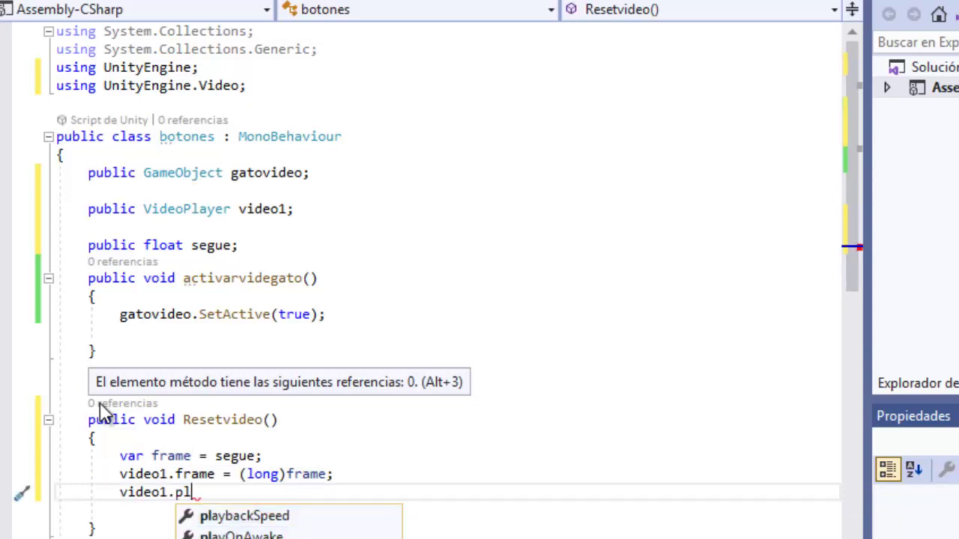
type("ay")
key("Tab")
type("(")
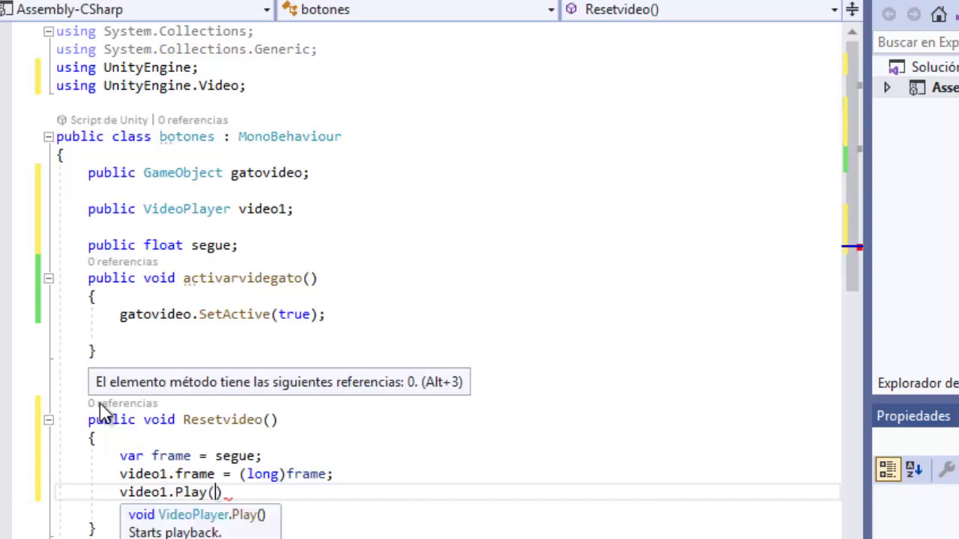
type(")")
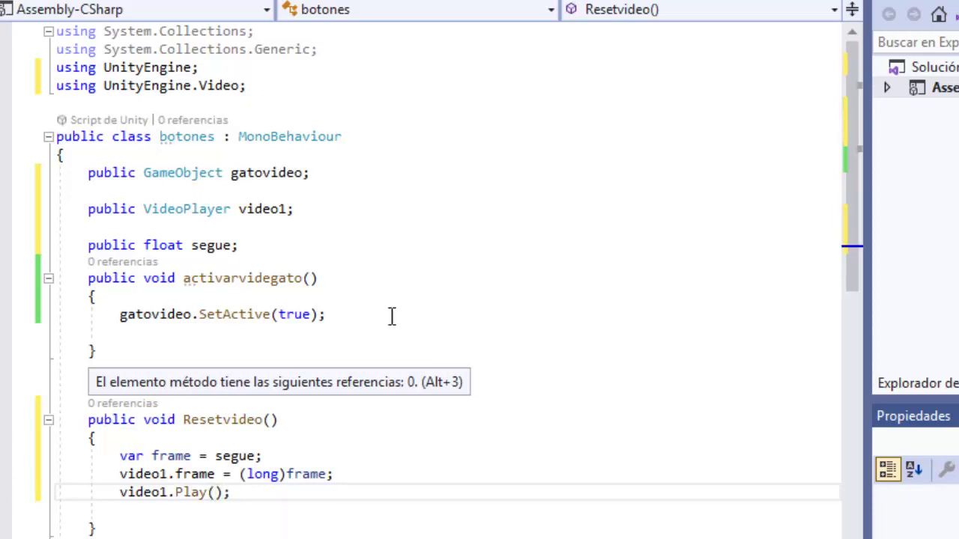
scroll(370, 285, "down", 4)
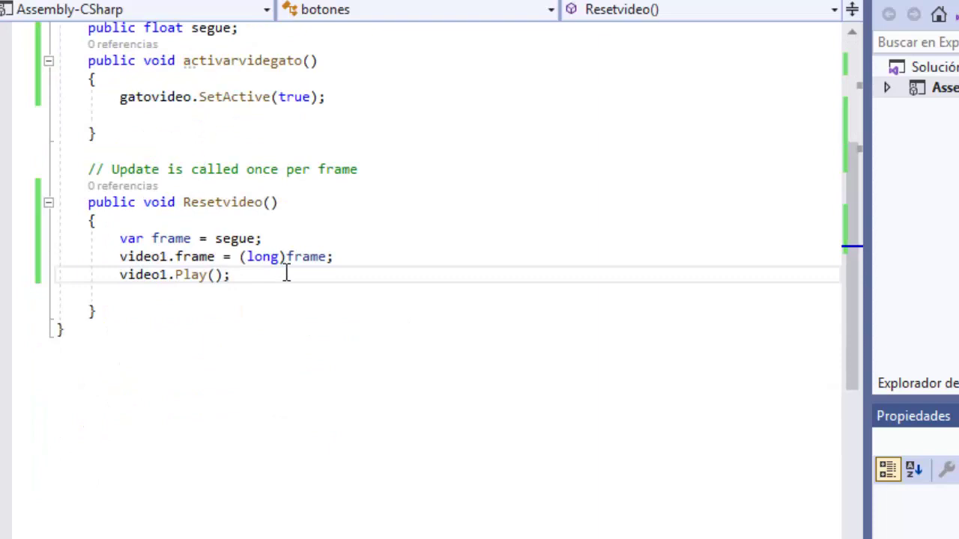
scroll(286, 274, "up", 3)
Step: Create an empty 'private void Start()' method below the segue field
left_click(238, 191)
key("Return")
key("Return")
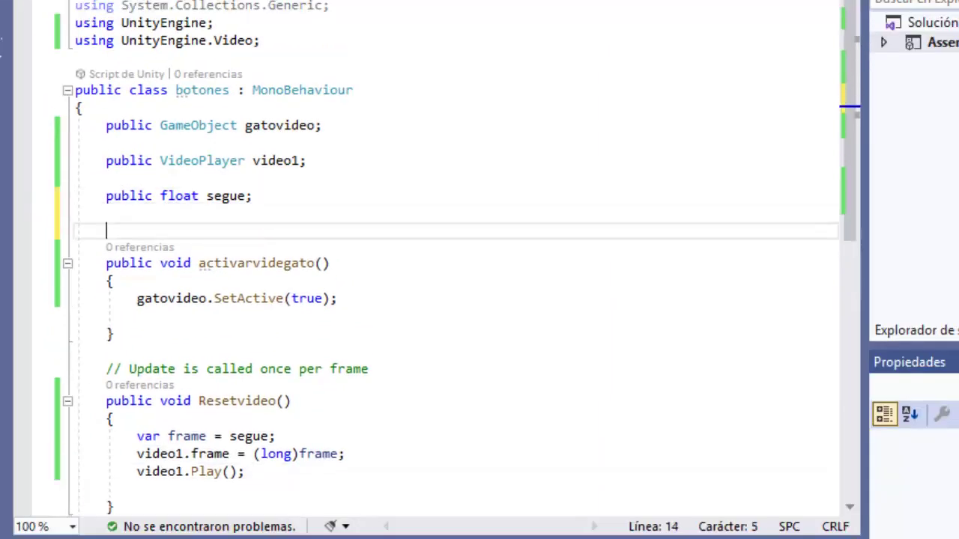
key("Return")
type("pr")
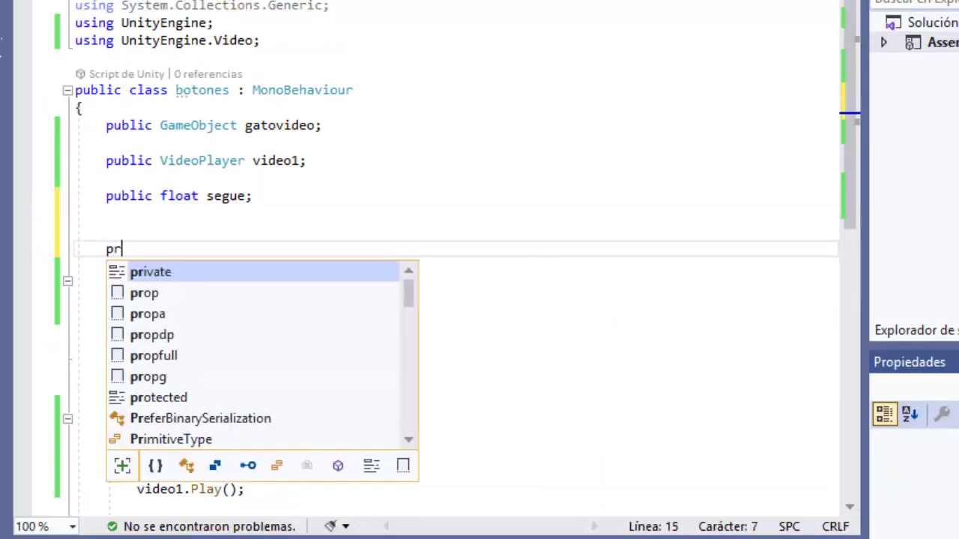
type("ivate void ")
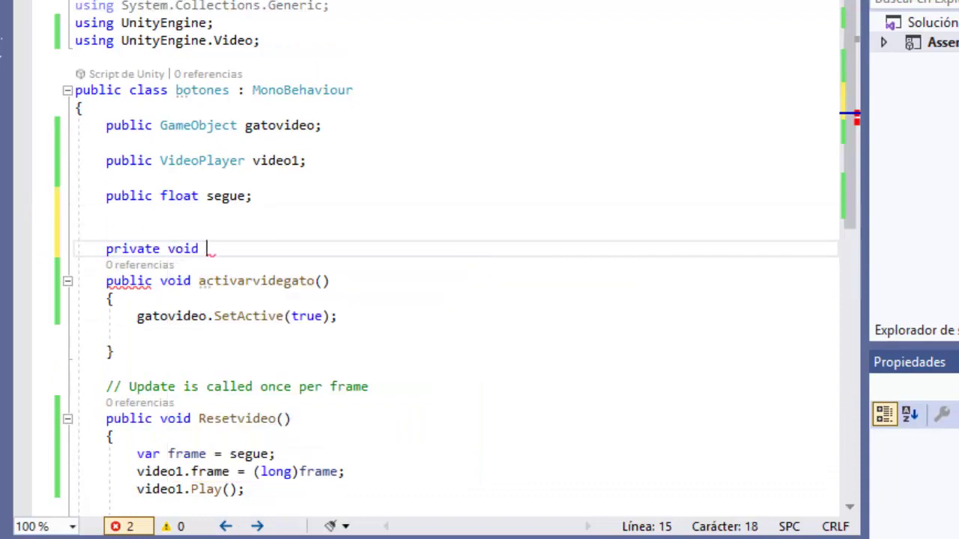
type("Start")
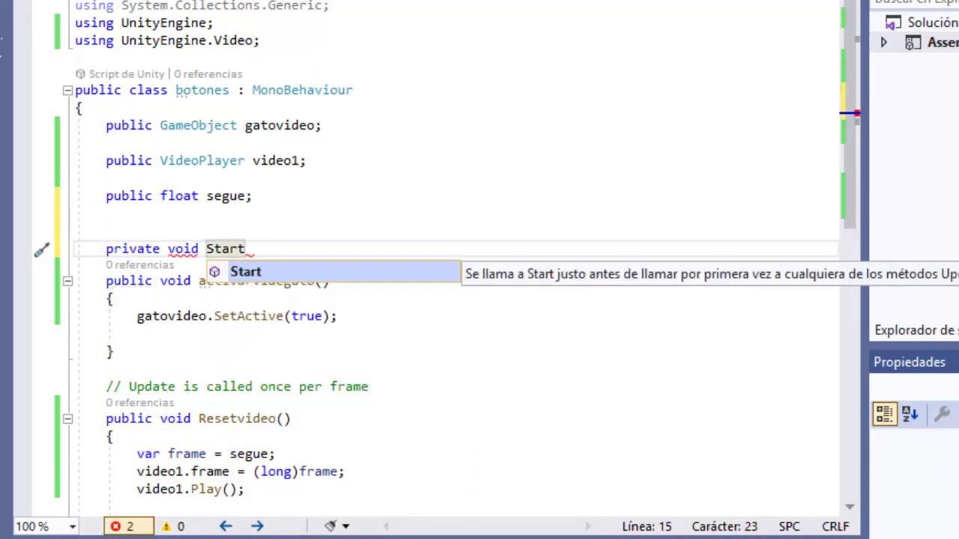
key("Tab")
key("Down")
key("Up")
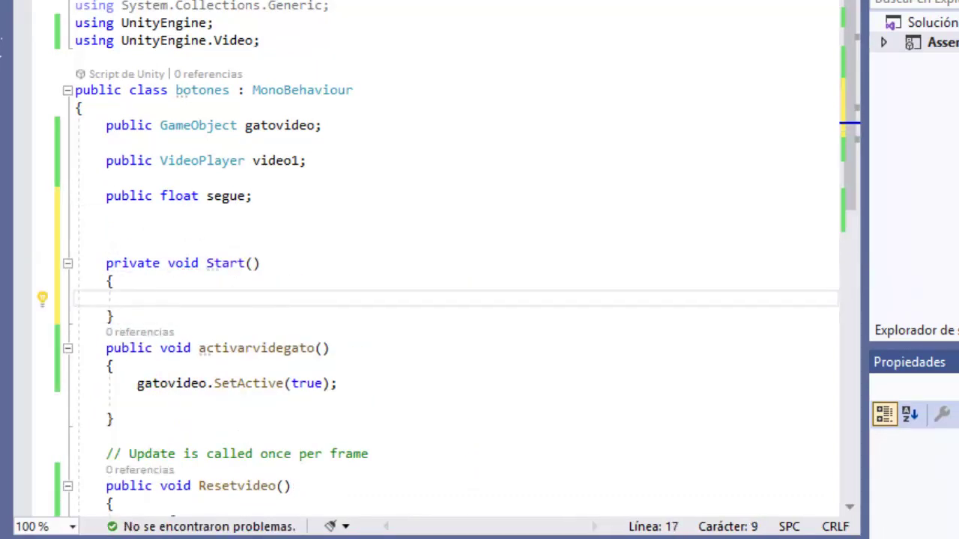
Step: In Start, declare 'var frameZero' and write 'video1.frame = (long)frameZero;'
type("v")
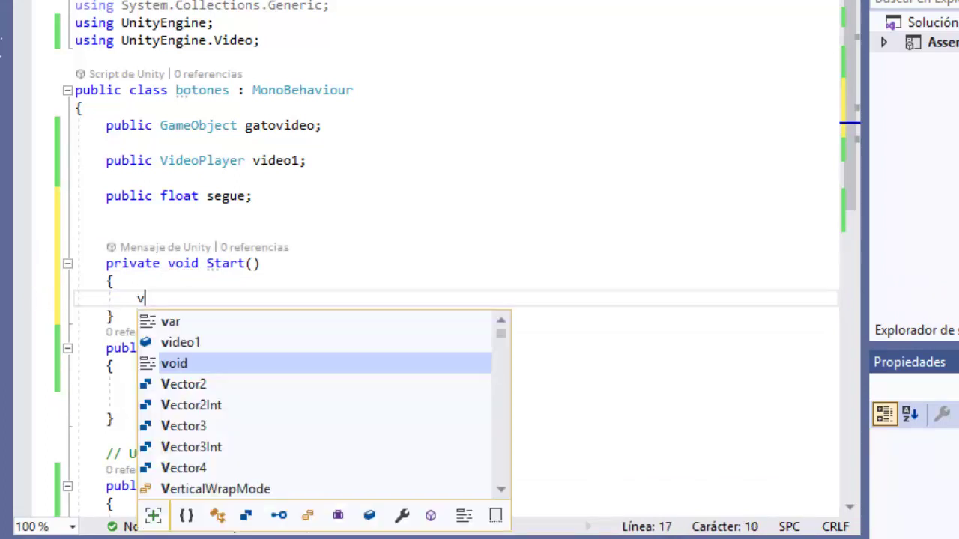
type("ar frame")
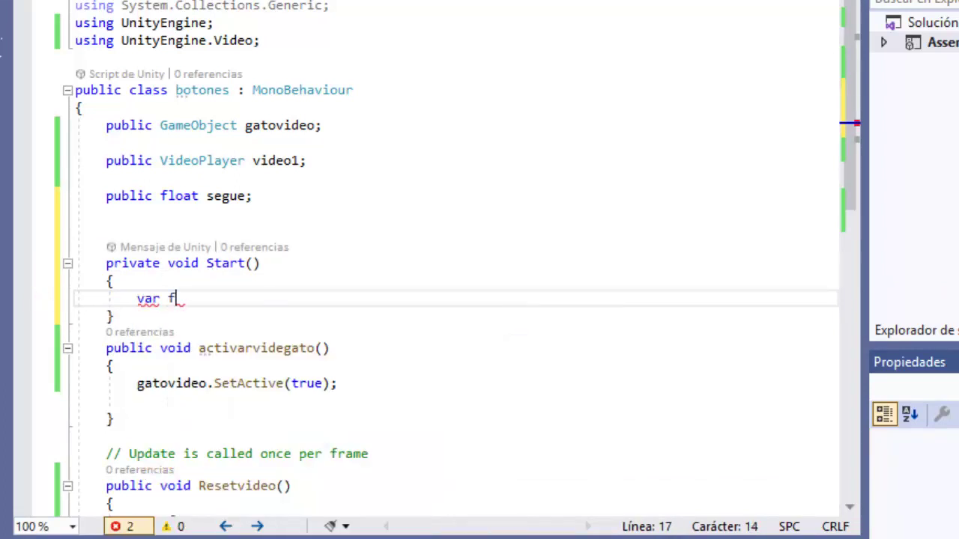
type("Zero = 0;")
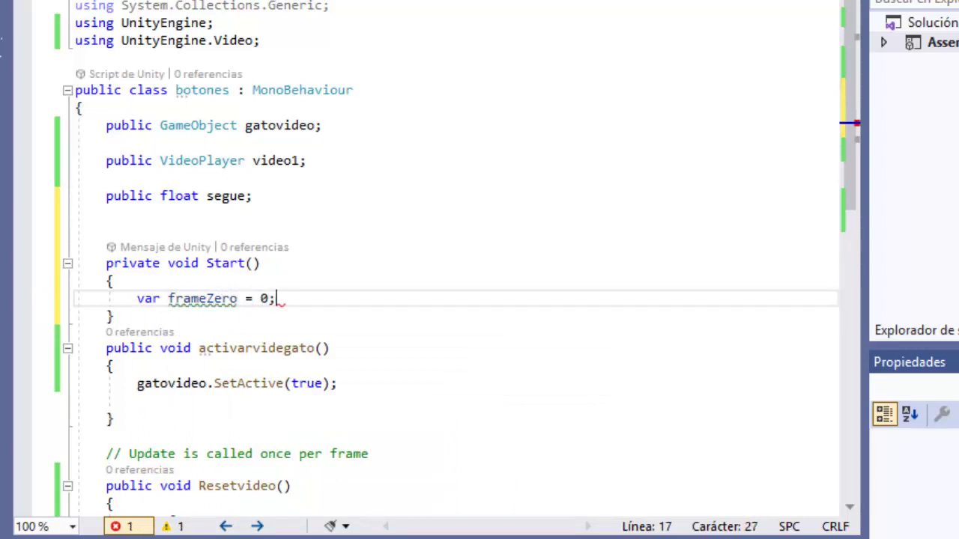
key("Return")
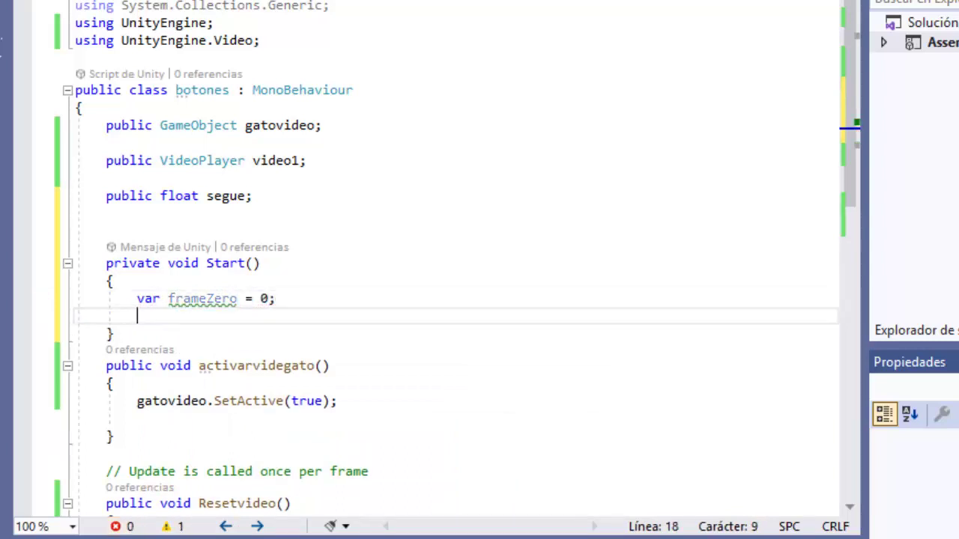
type("vi")
key("Tab")
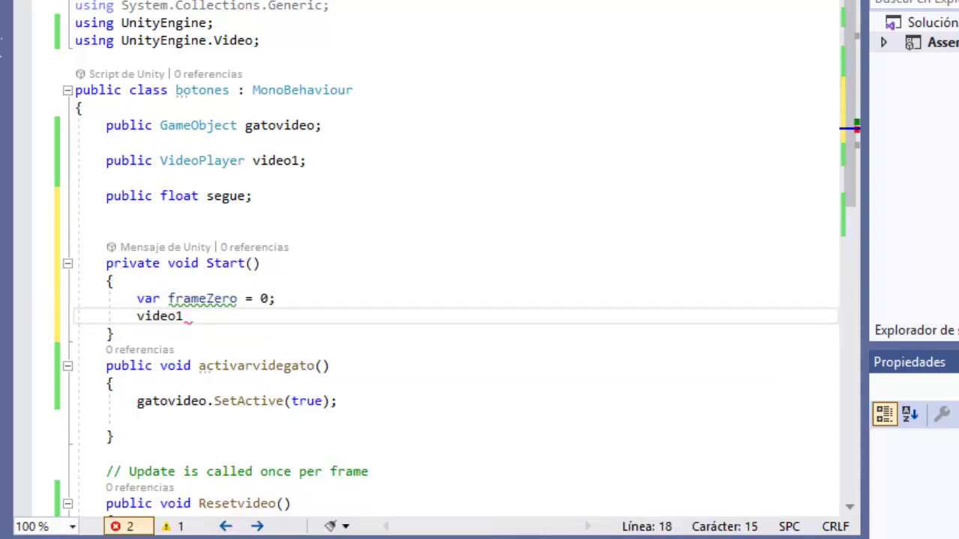
type(".fr")
key("Tab")
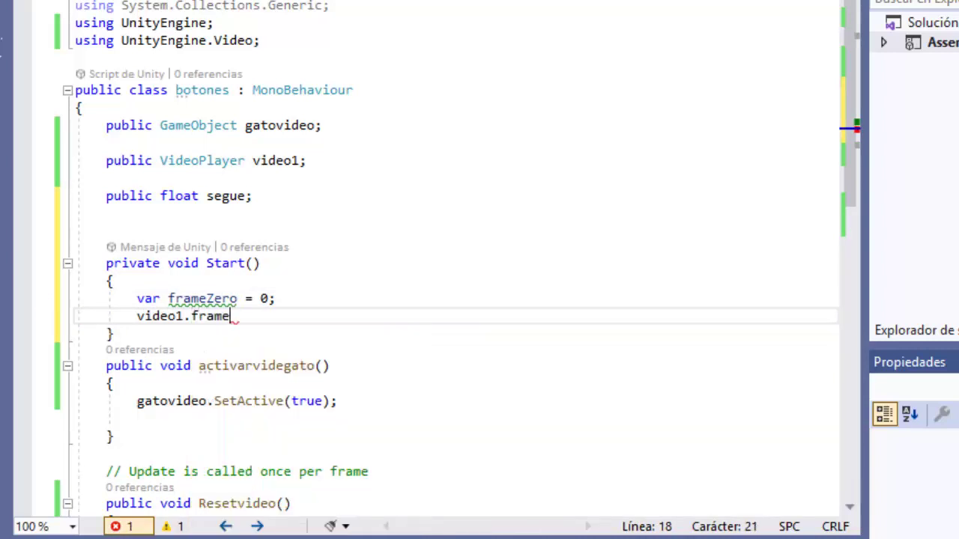
type("= ")
type("l")
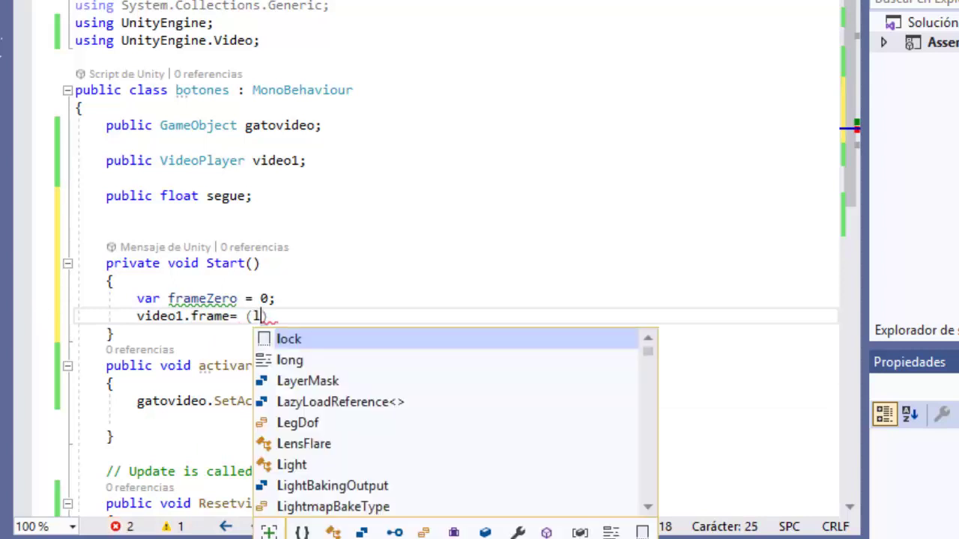
type("i")
key("BackSpace")
type("on")
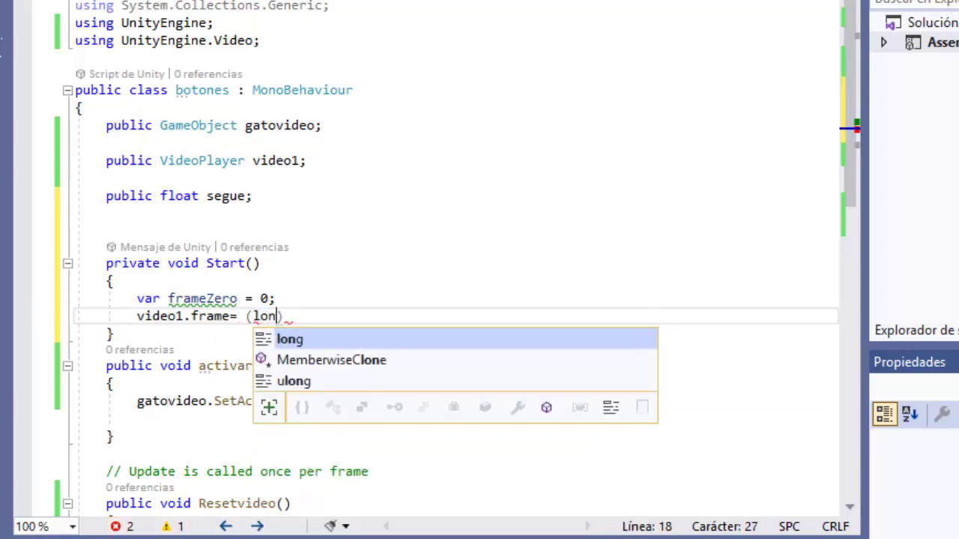
key("Escape")
type("g")
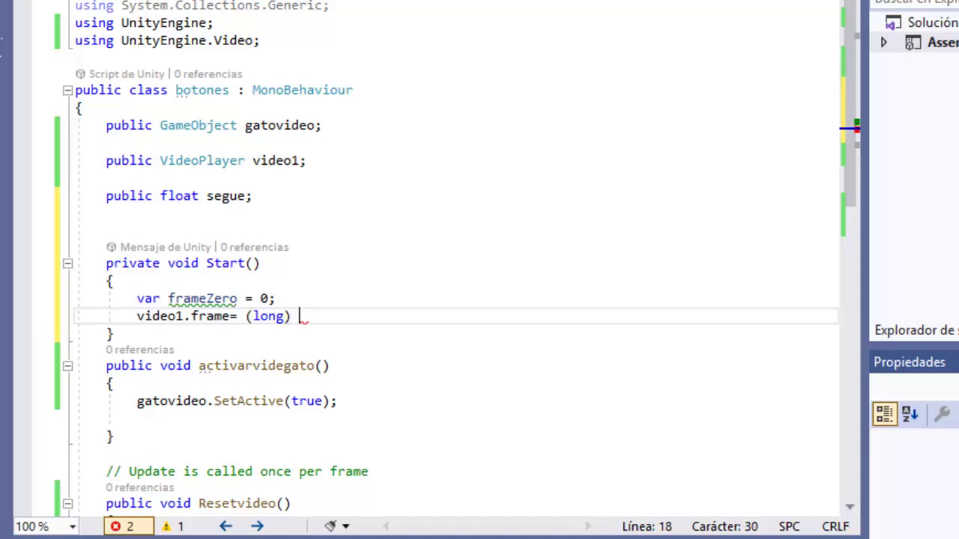
type("fra")
key("Tab")
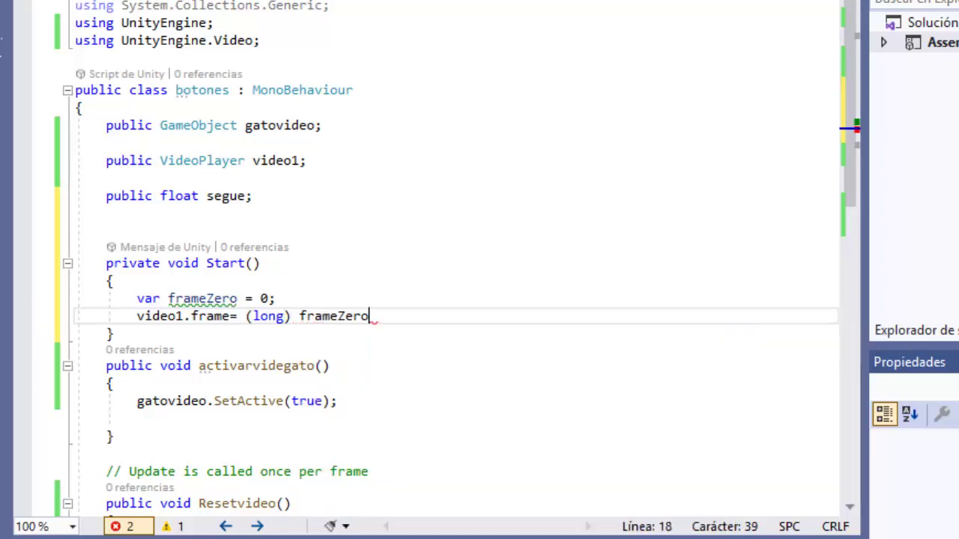
type(";")
Step: Add 'video1.Play()' to Start and save the botones script
key("Return")
type("v")
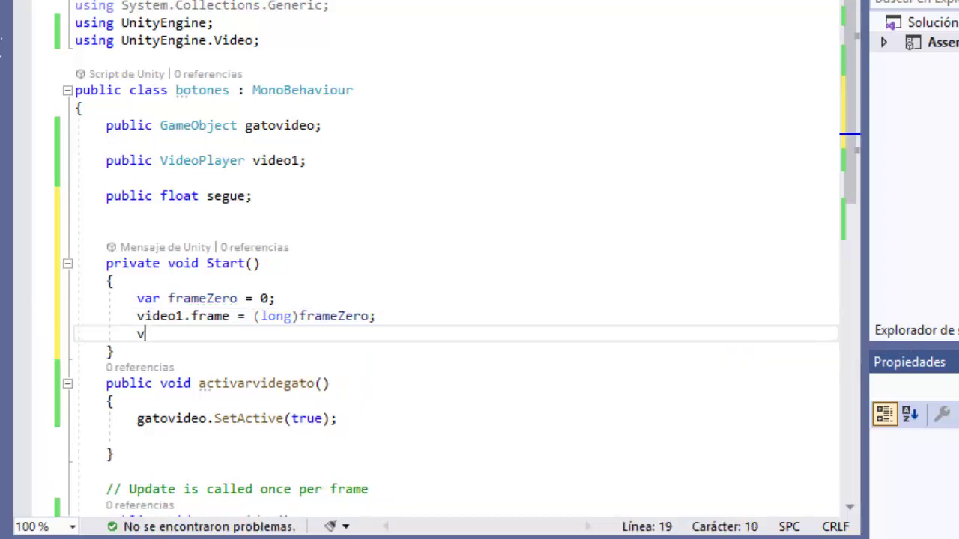
type("i")
key("Tab")
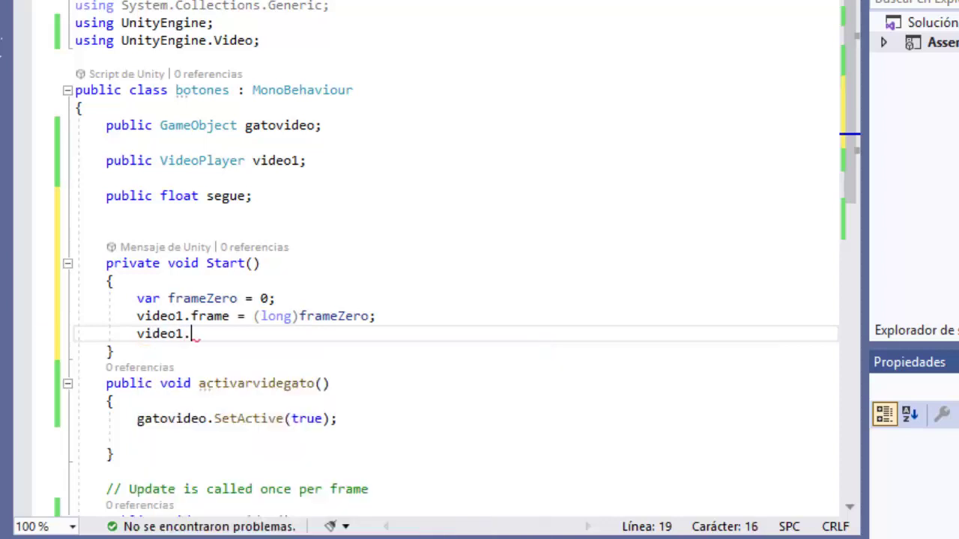
type("Pl")
key("Tab")
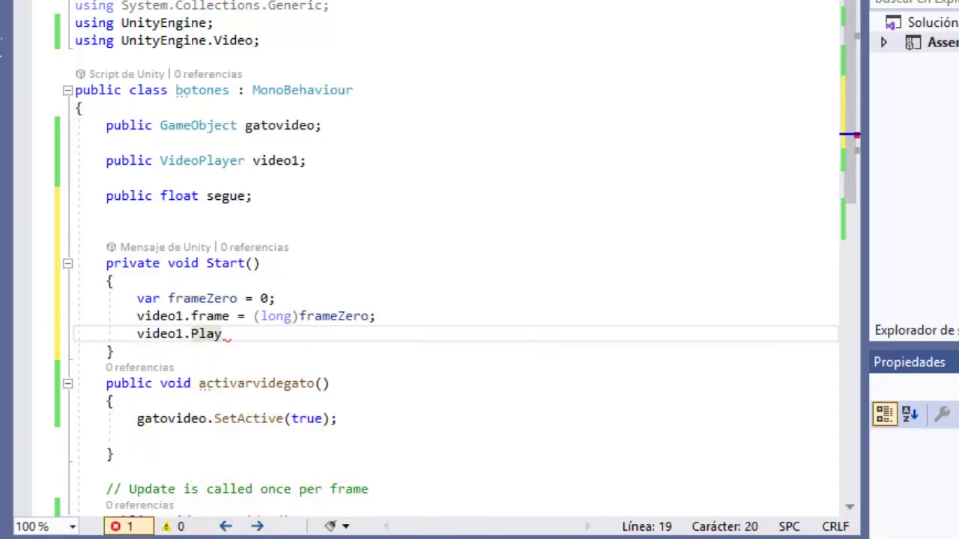
type("();")
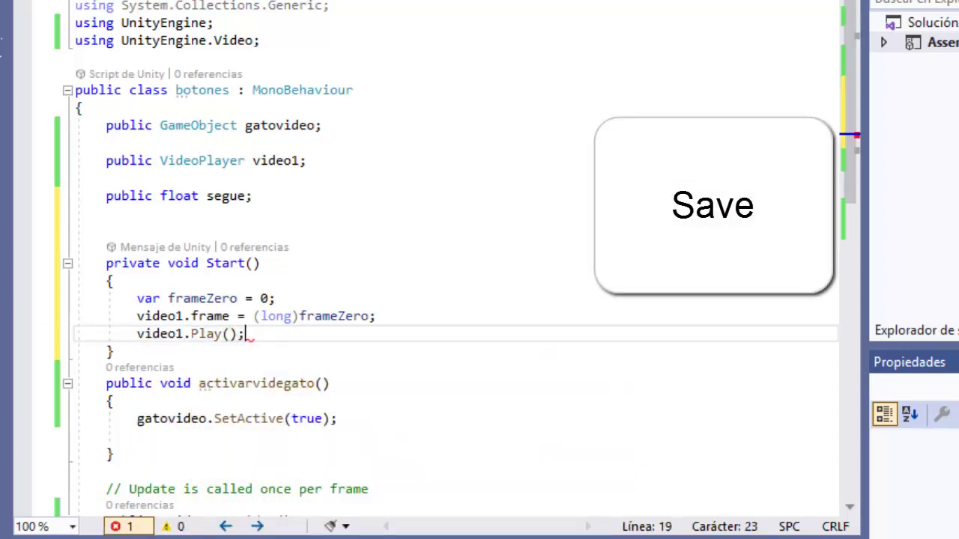
scroll(449, 269, "down", 2)
scroll(450, 270, "down", 3)
scroll(450, 270, "up", 3)
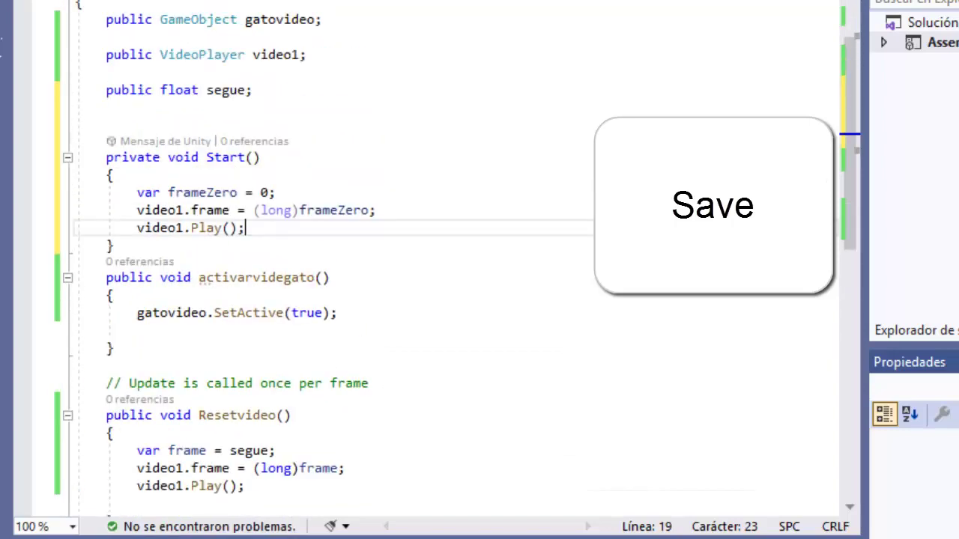
key("ctrl+s")
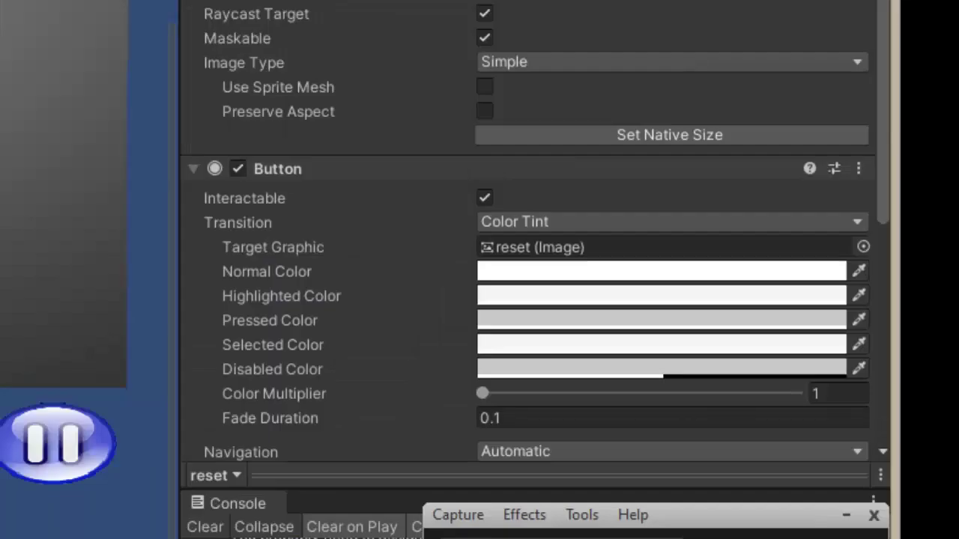
Step: Set the reset button's On Click function to botones > Resetvideo()
scroll(525, 300, "down", 10)
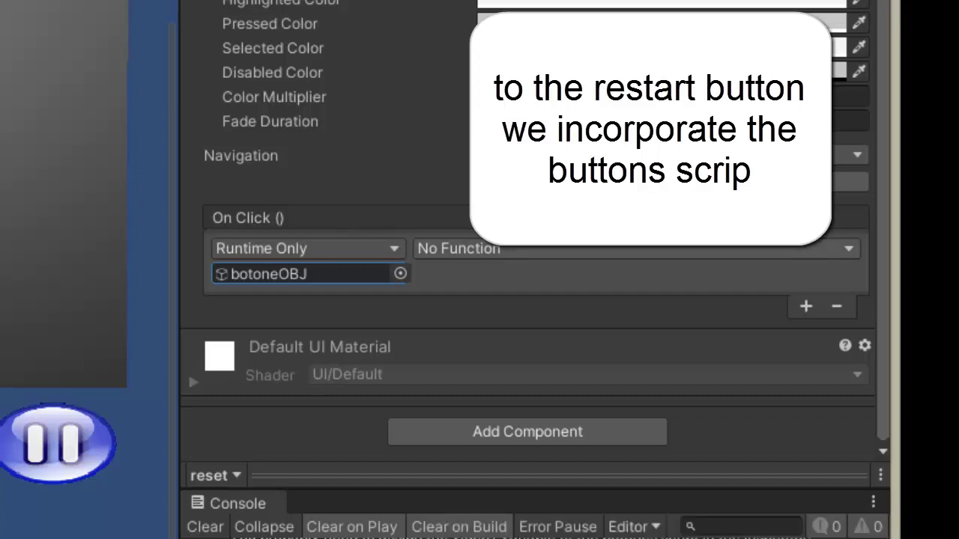
left_click(479, 248)
mouse_move(494, 366)
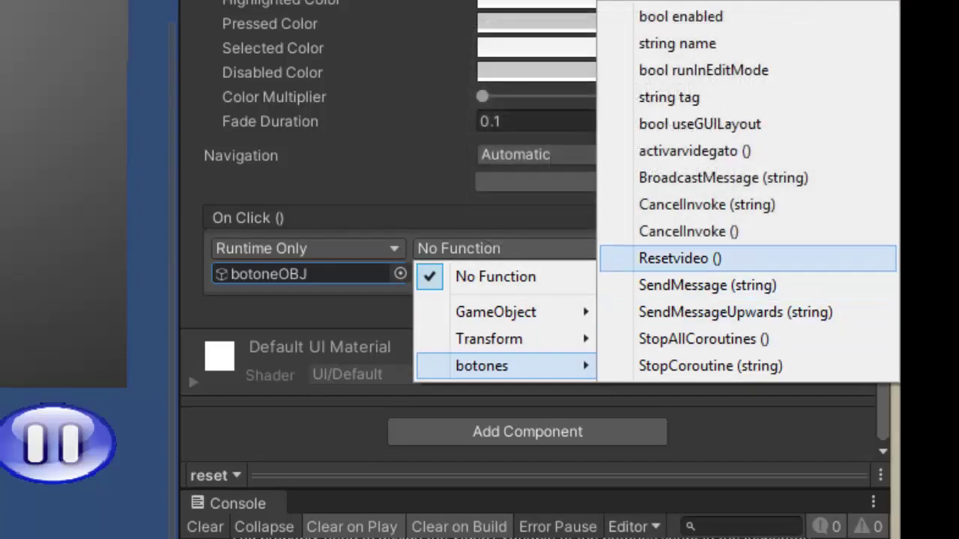
left_click(680, 258)
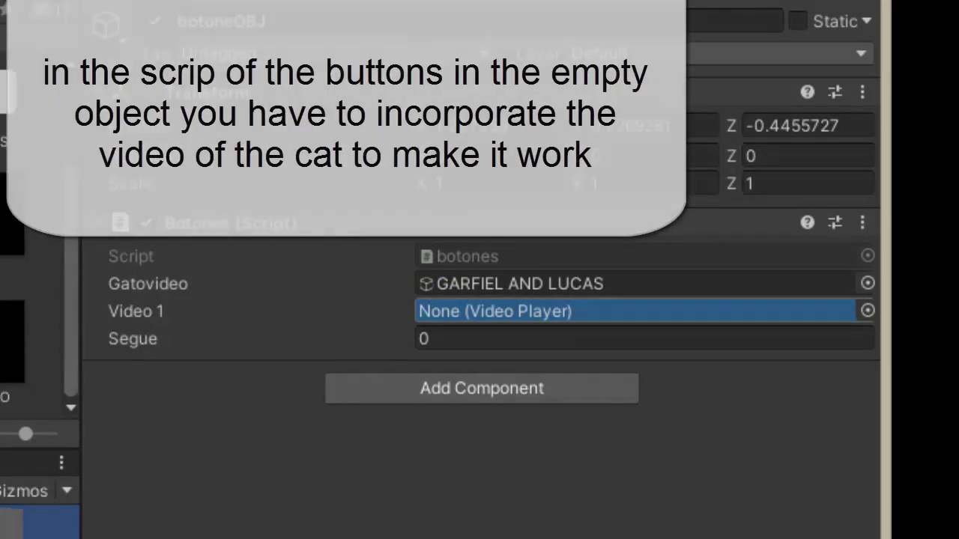
Step: Assign the GARFIEL AND LUCAS video player to botones' Video 1 slot on botoneOBJ
left_click(570, 311)
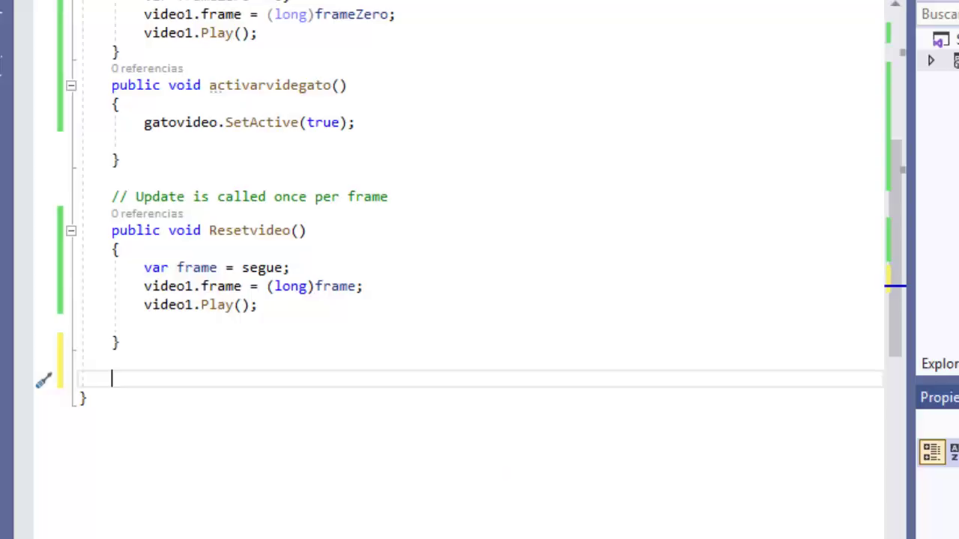
Step: Write a 'public void Pausar()' method that calls video1.Pause(), and save the script
type("public v")
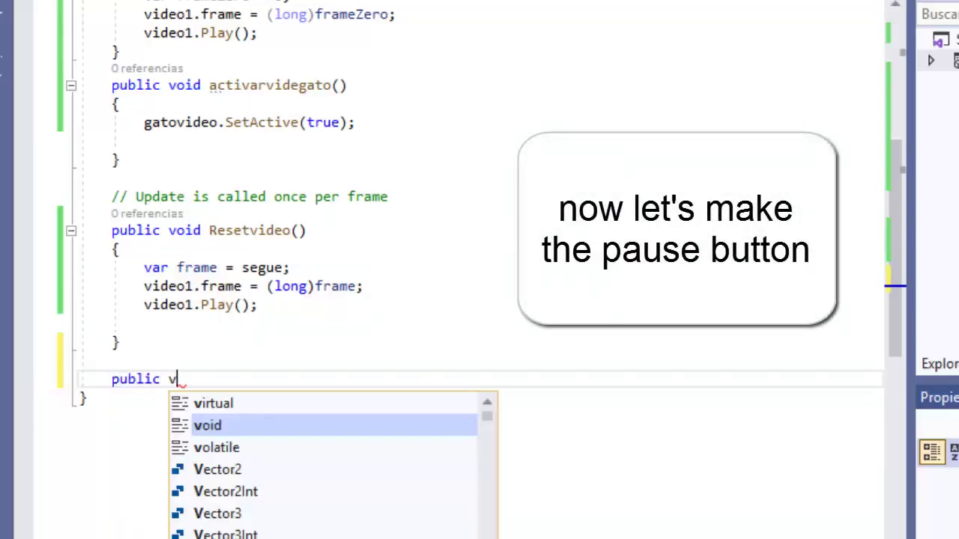
key("Tab")
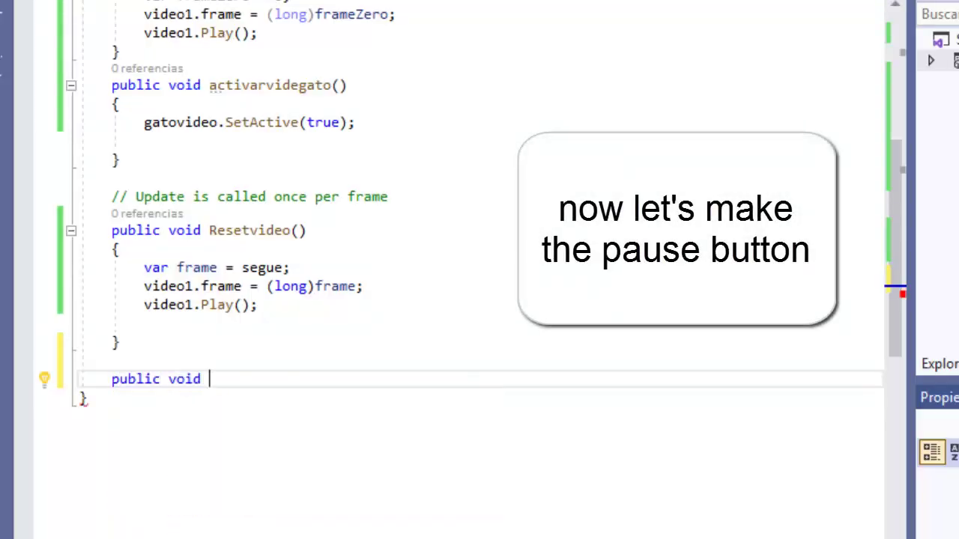
type("P")
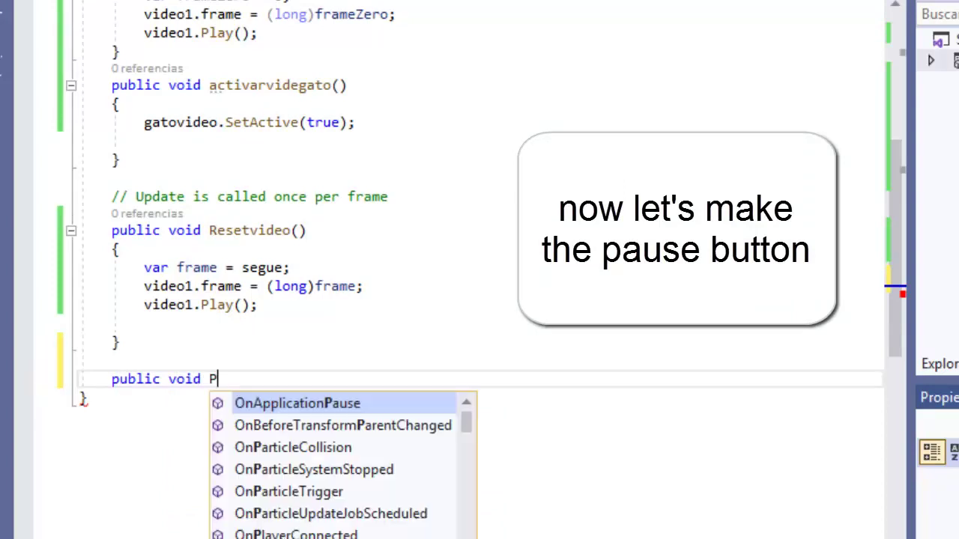
type("ausar")
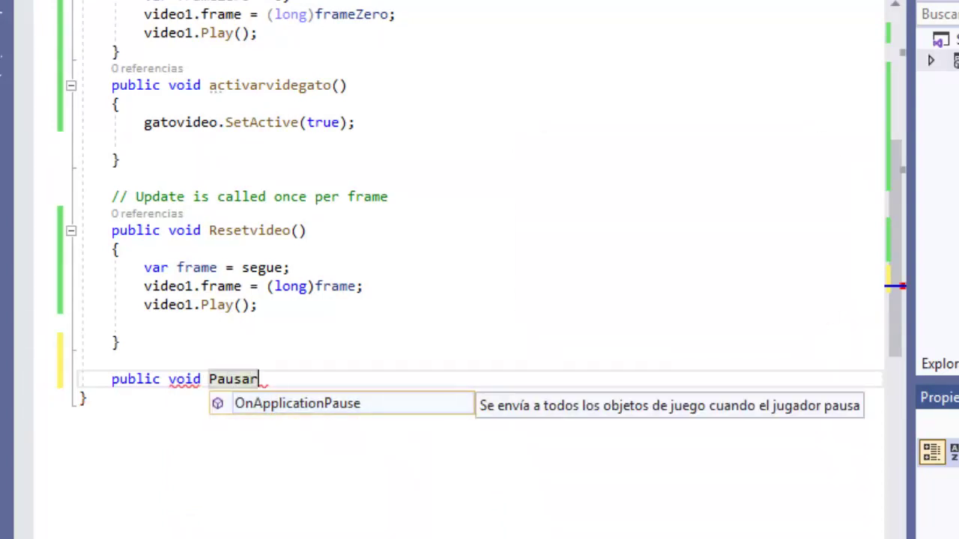
key("Escape")
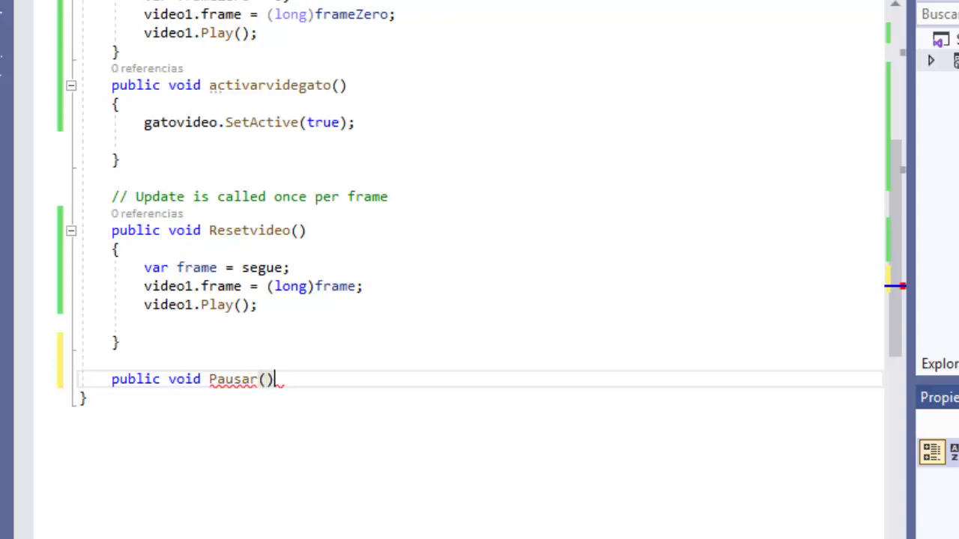
key("Return")
type("{")
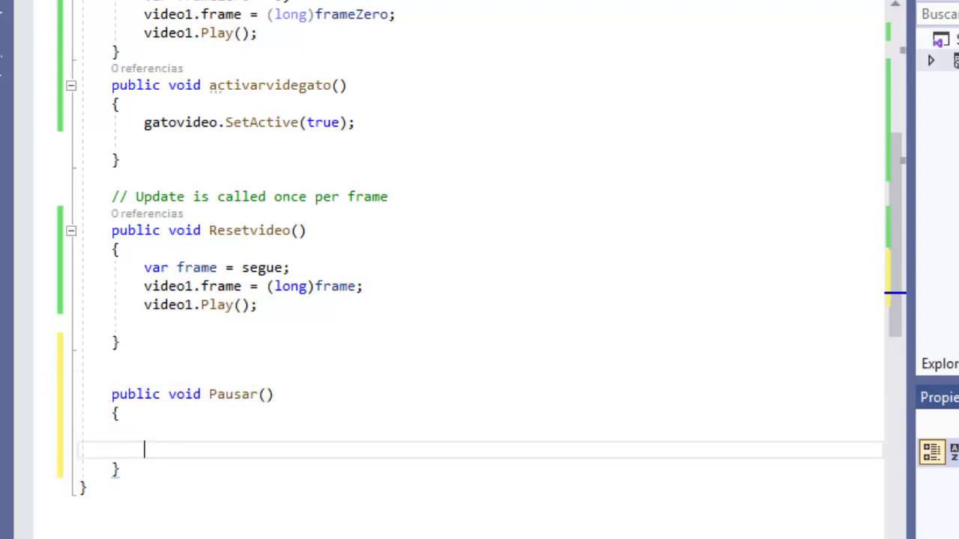
type("vi")
key("Tab")
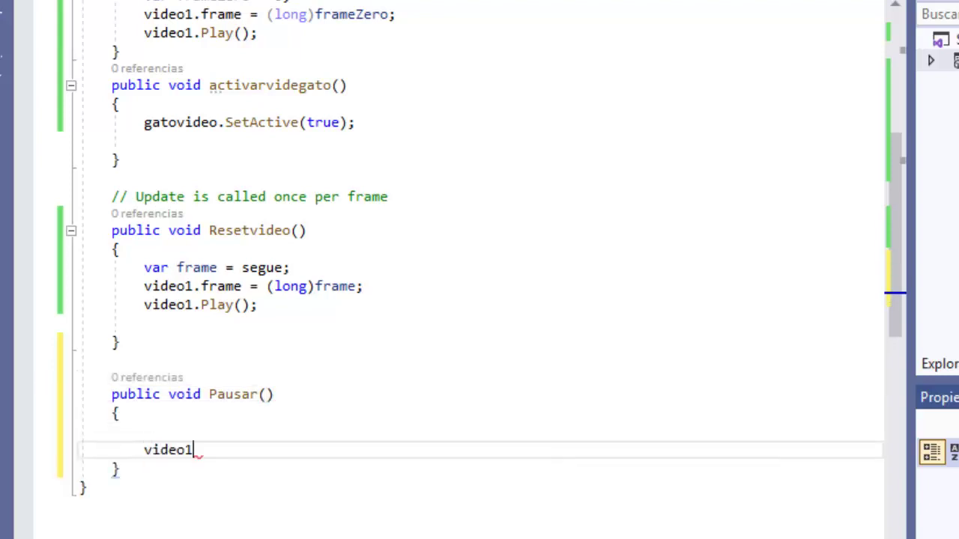
type(".pa")
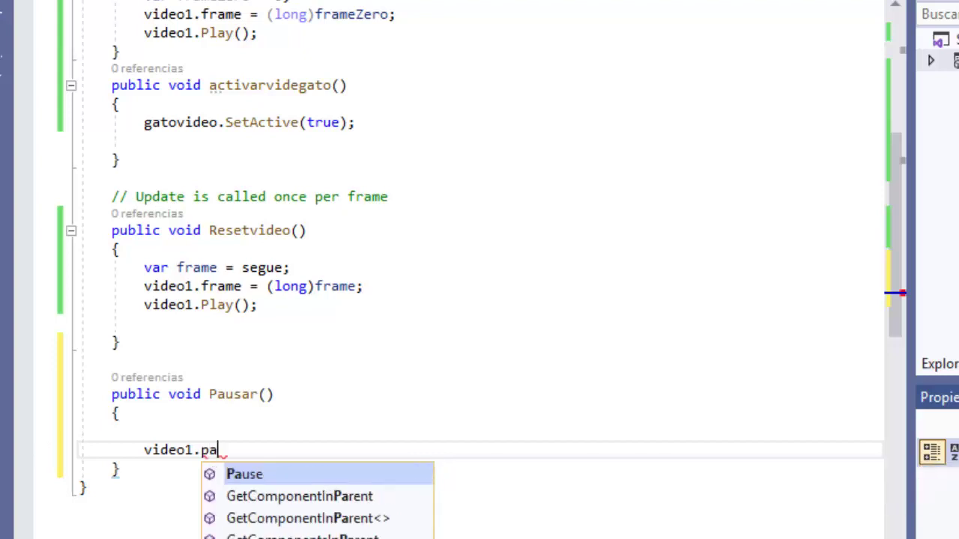
key("Tab")
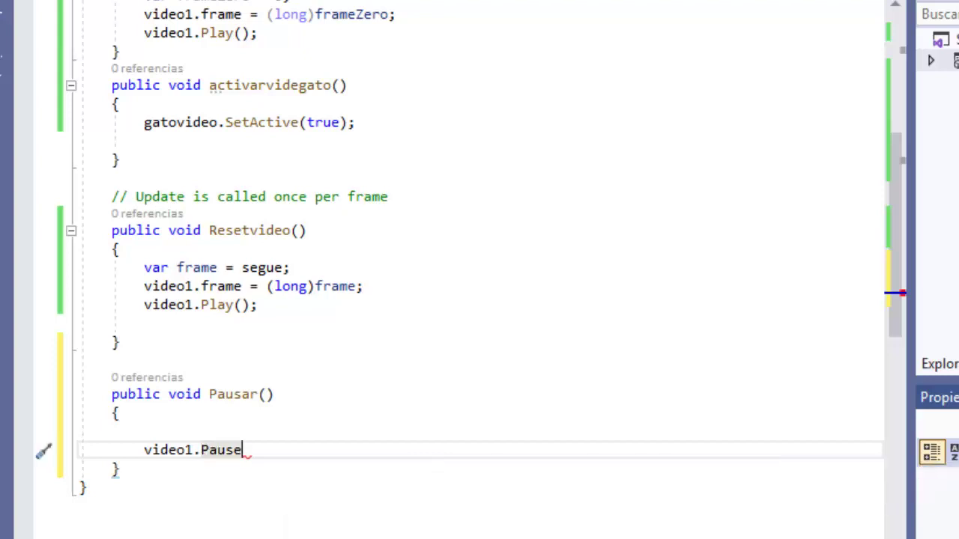
type("(")
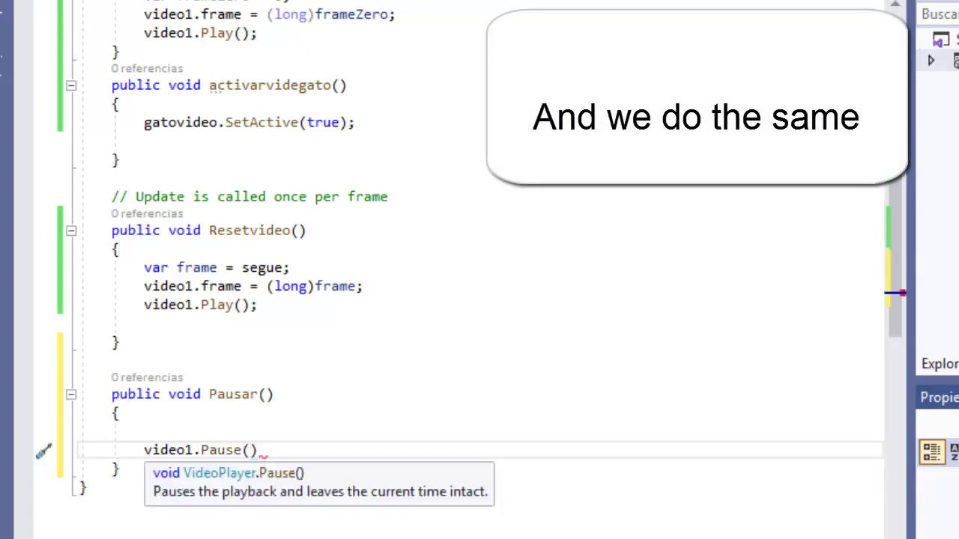
type(")")
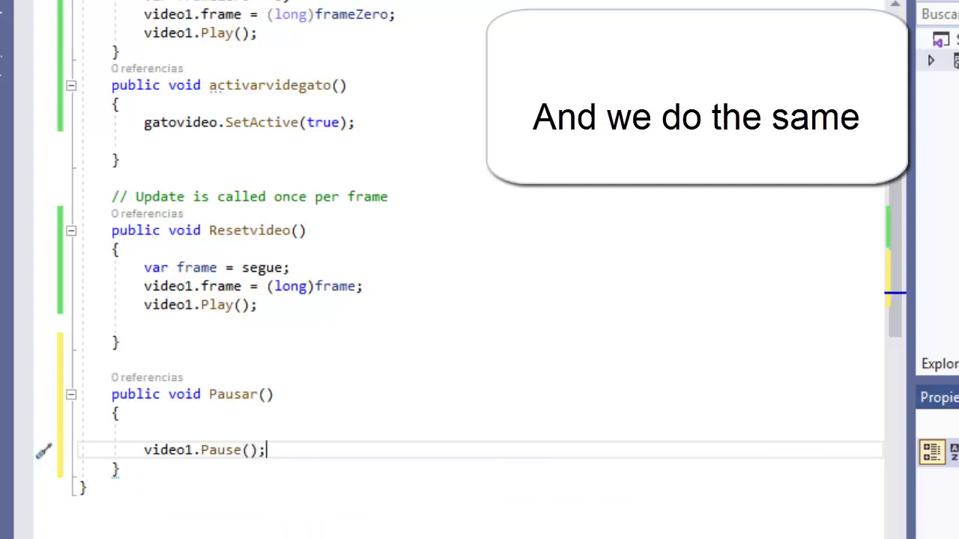
key("ctrl+s")
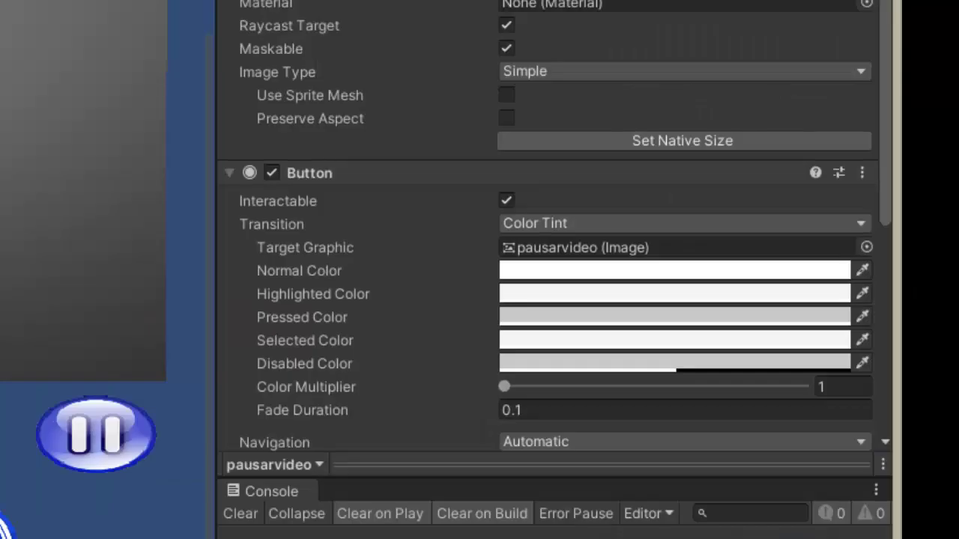
Step: Set the pausarvideo button's On Click function to botones > Pausar()
scroll(547, 225, "down", 5)
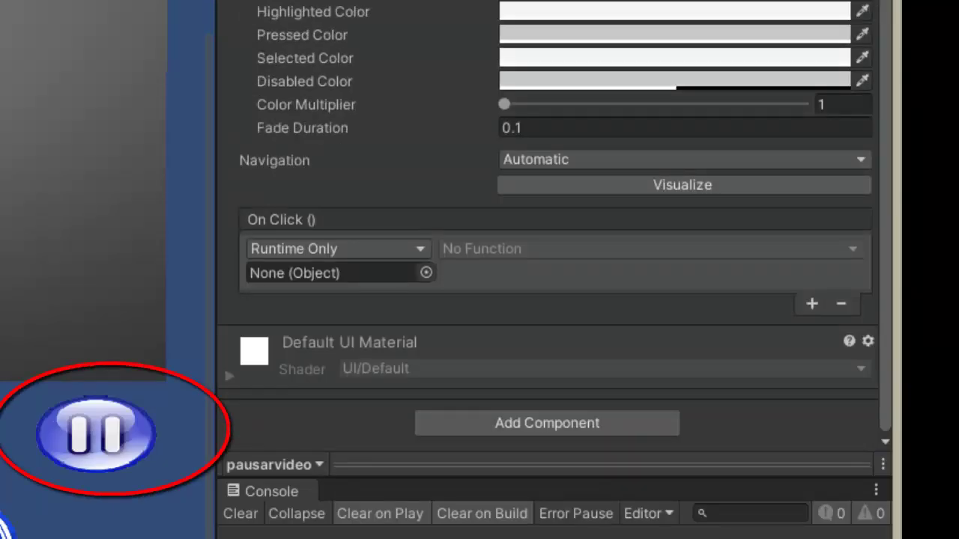
left_click(645, 249)
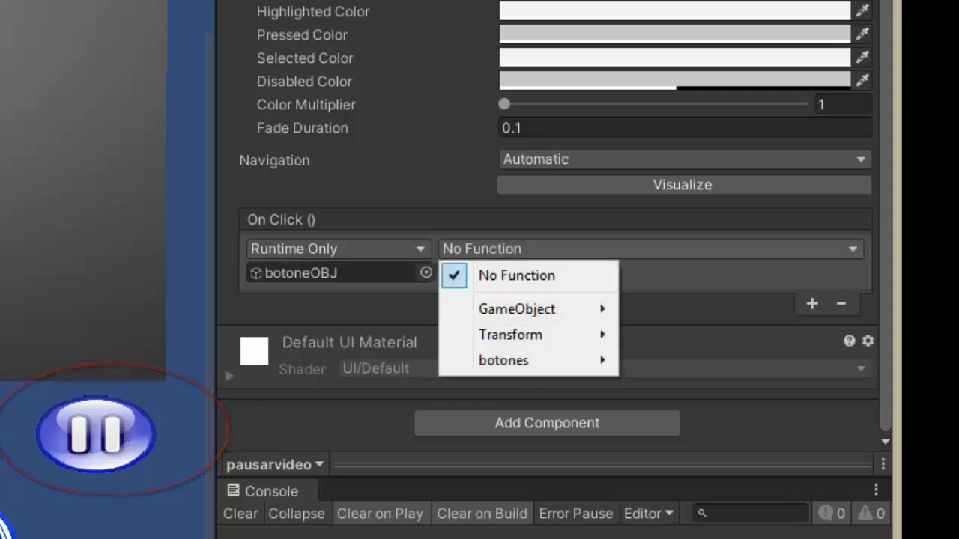
mouse_move(524, 360)
left_click(679, 232)
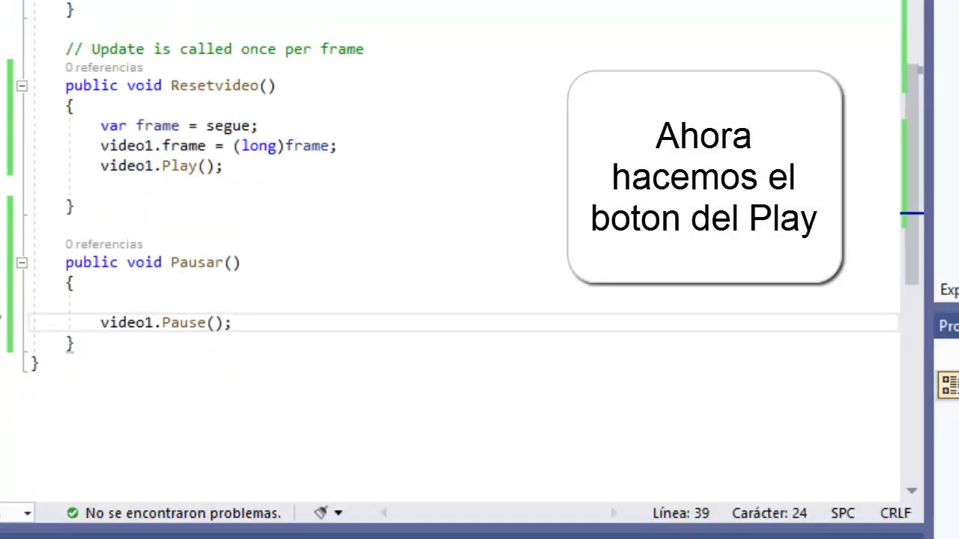
Step: Declare a new 'public void Playmovementvideo()' method below Pausar
scroll(449, 262, "down", 2)
key("Down")
key("Down")
key("Up")
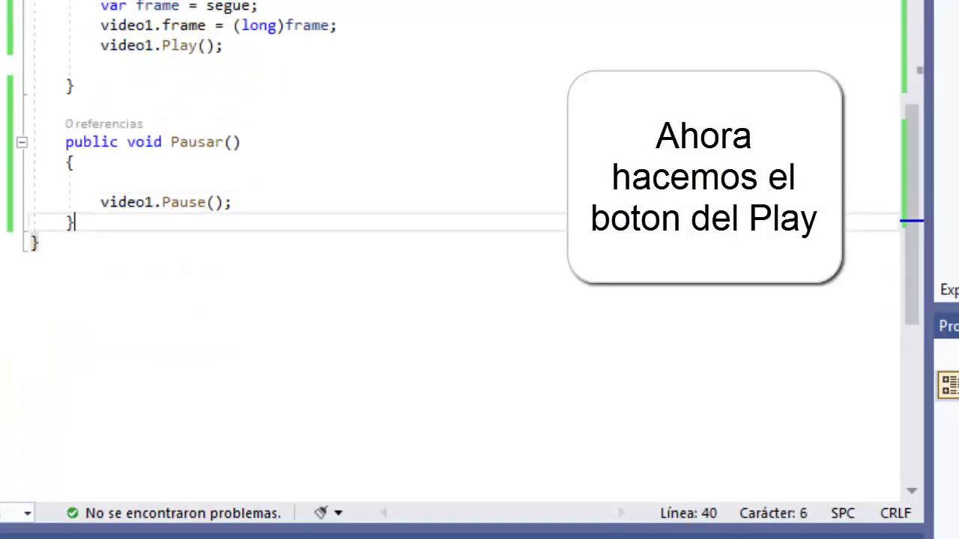
key("Return")
key("Return")
type("pu")
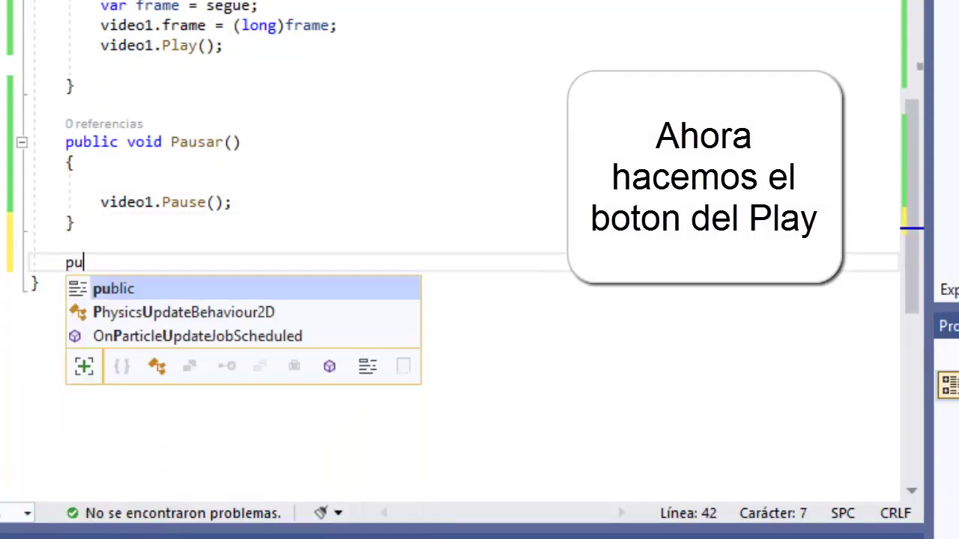
type("blic void ")
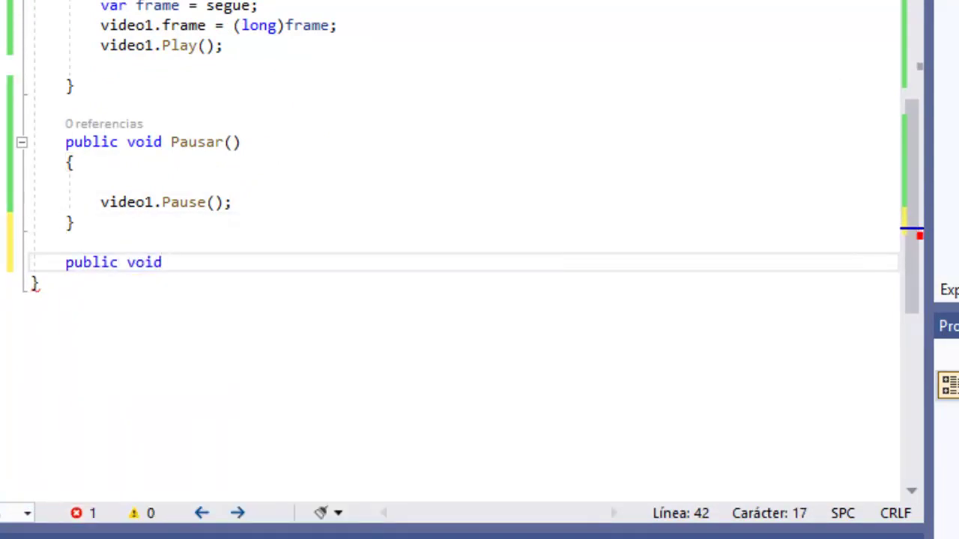
type("Plamiv")
key("BackSpace")
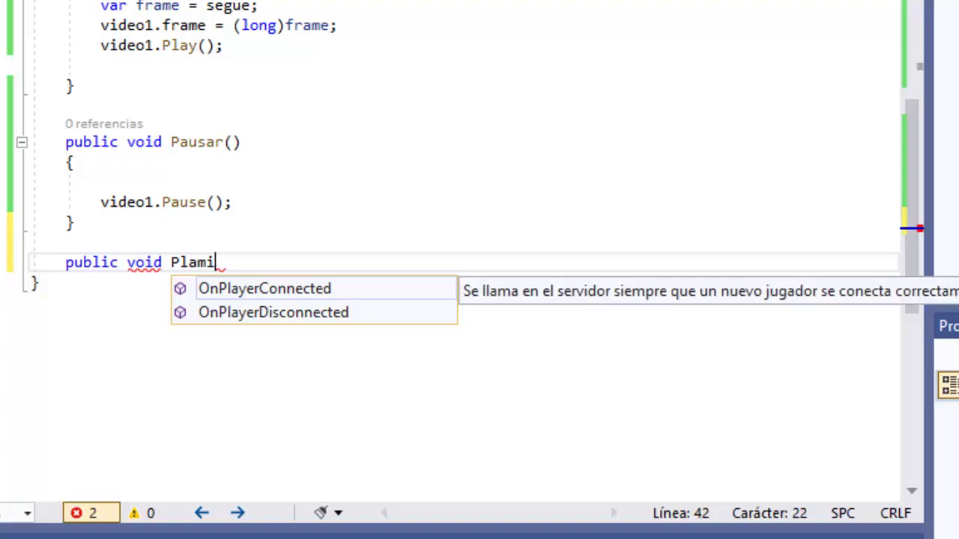
type("ove")
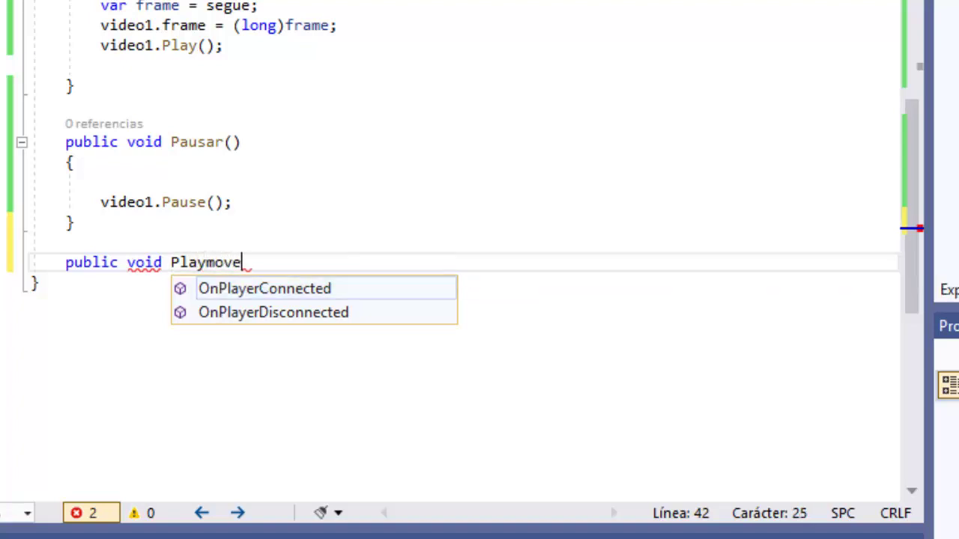
type("mentvideo")
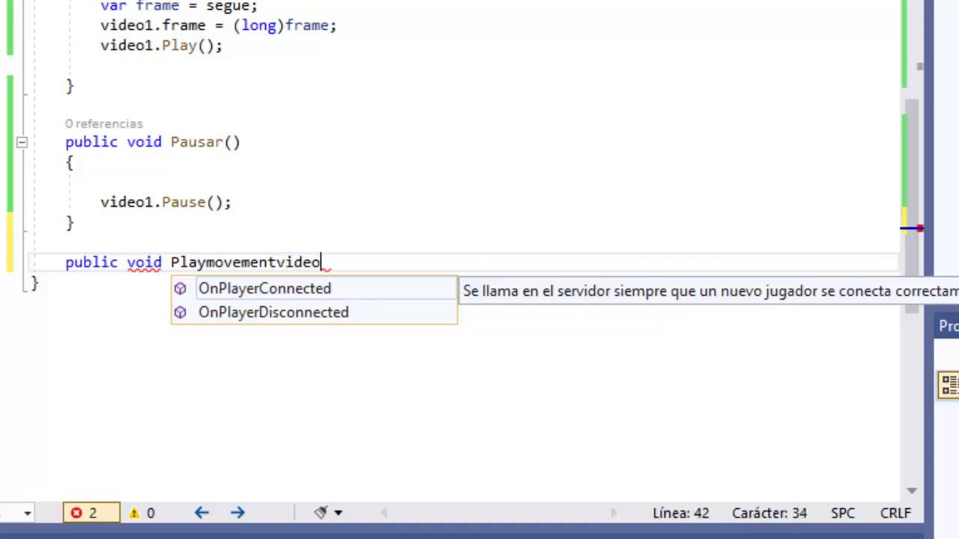
key("Escape")
type("() {")
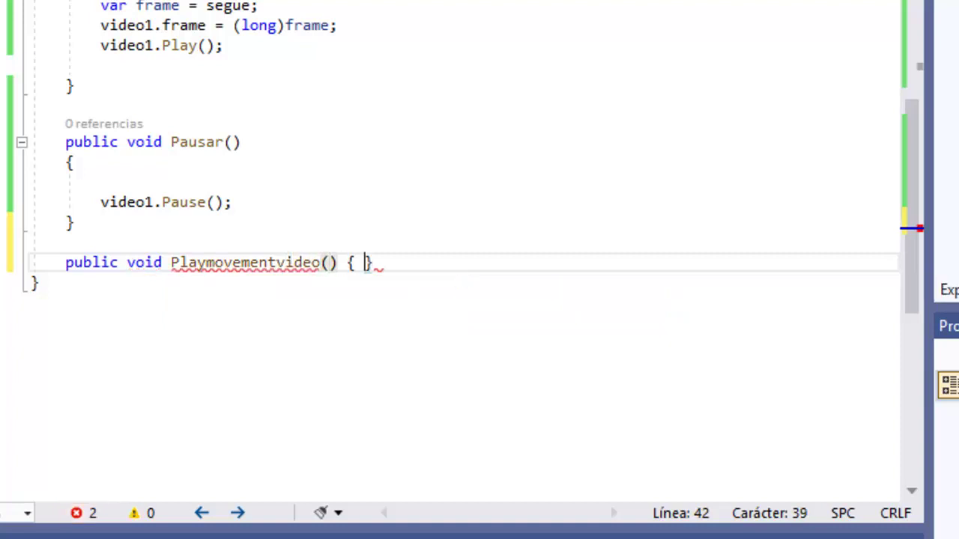
key("Return")
key("Return")
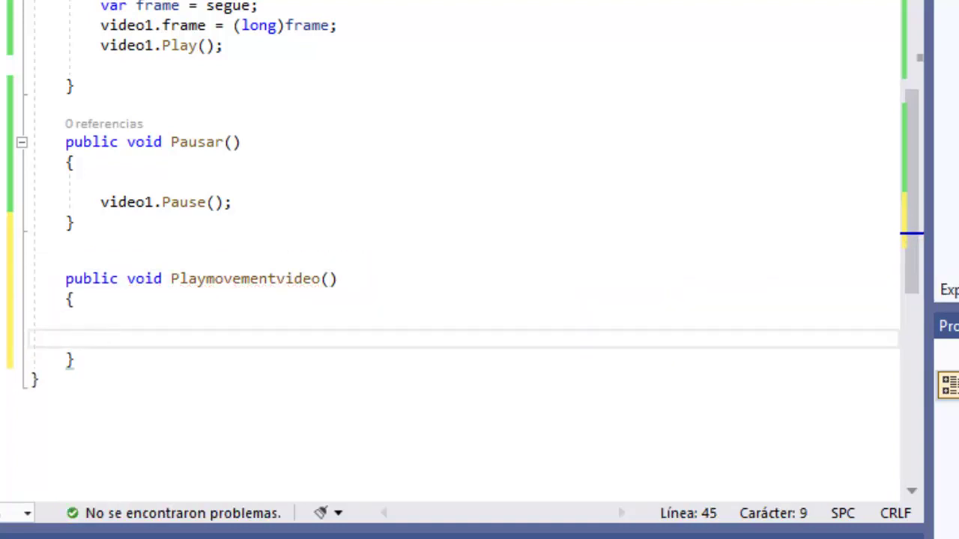
Step: Put 'video1.Play();' inside Playmovementvideo and save the script
left_click(101, 319)
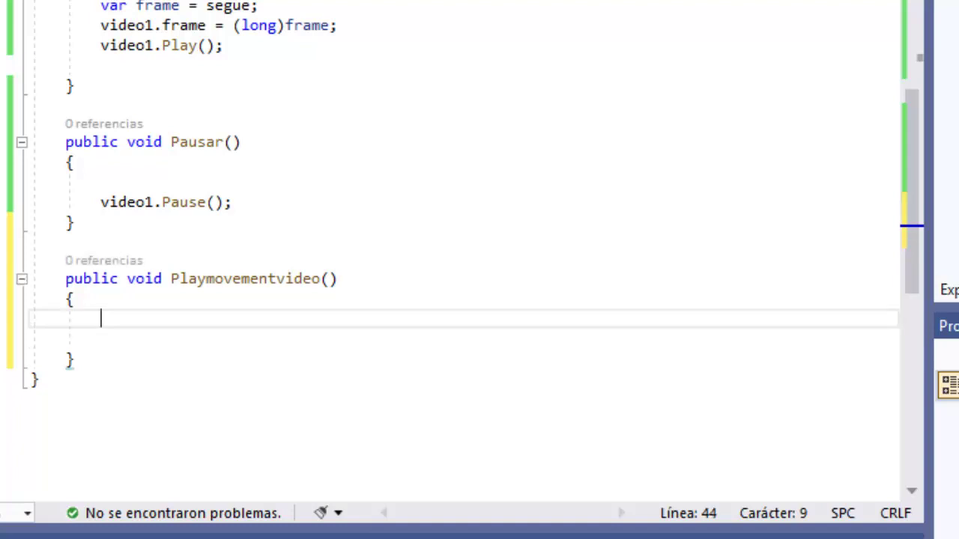
type("vi")
key("Tab")
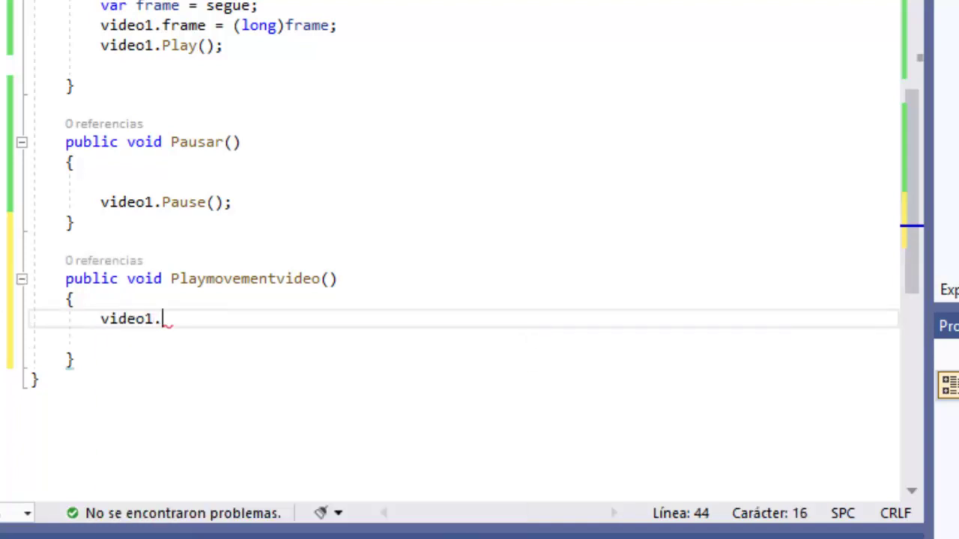
type("pla")
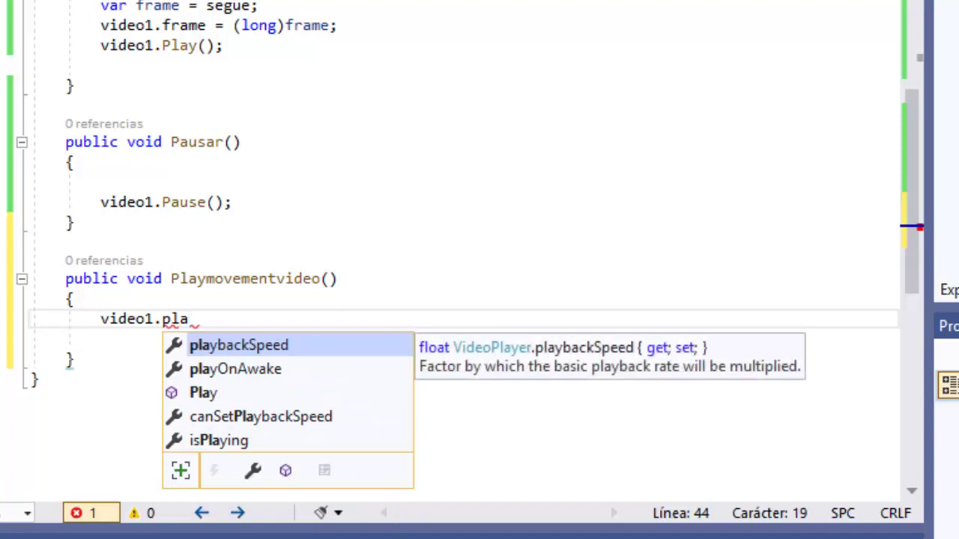
key("Down")
key("Down")
key("Tab")
type("(")
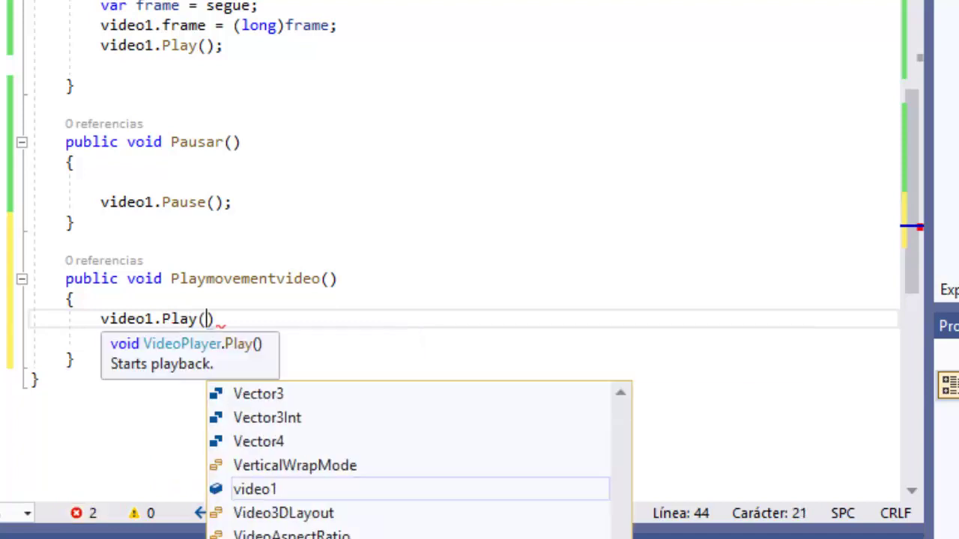
type(");")
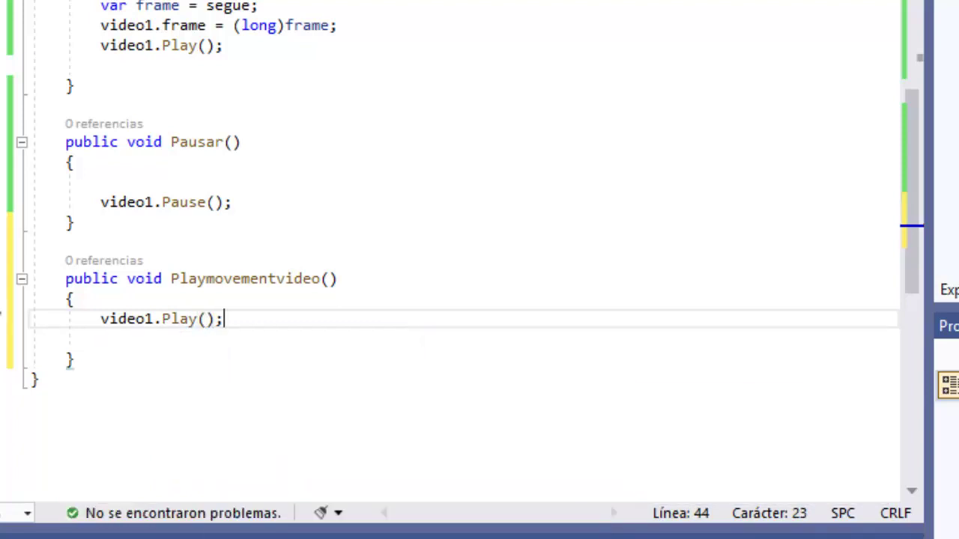
key("ctrl+s")
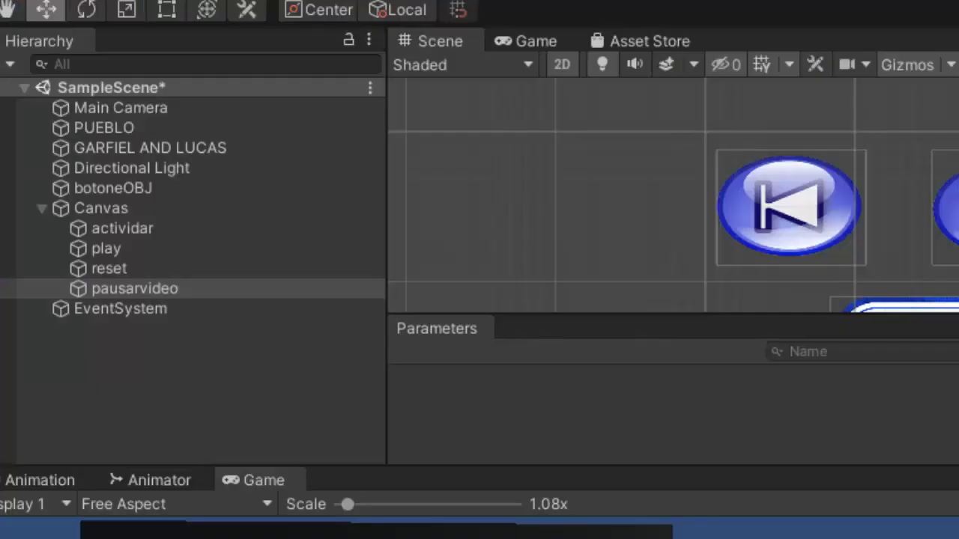
Step: Give the play button's On Click the target botoneOBJ and the function botones > Playmovementvideo()
left_click(106, 248)
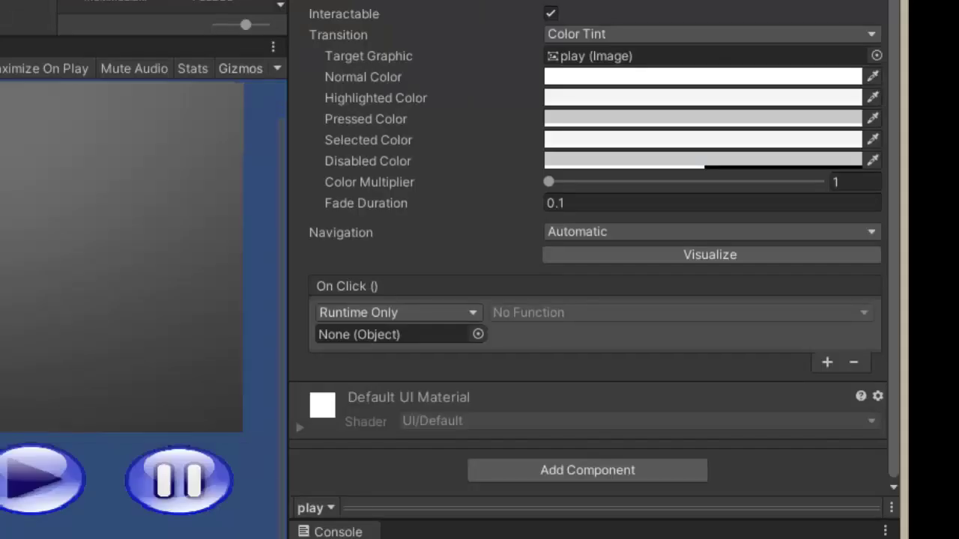
left_click_drag(3, 334, 397, 334)
left_click(528, 312)
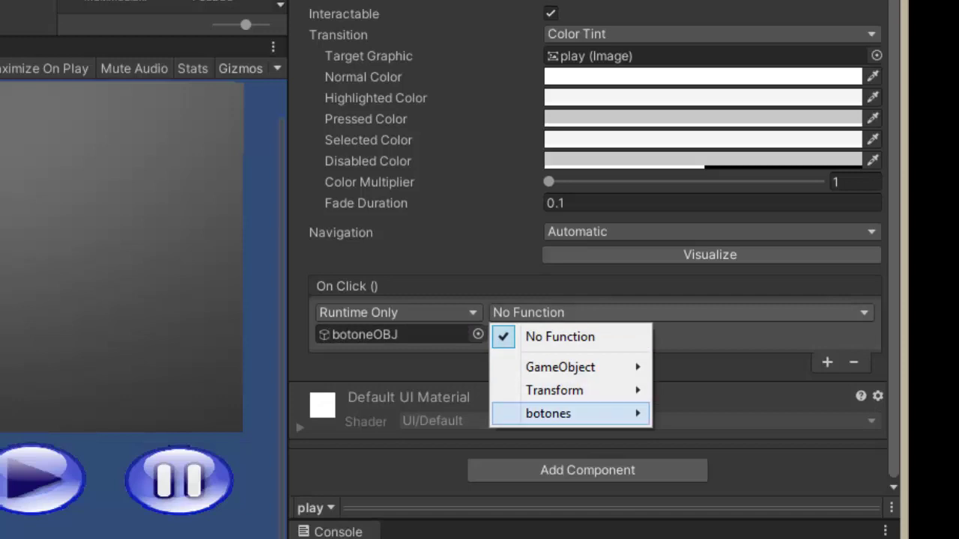
mouse_move(562, 413)
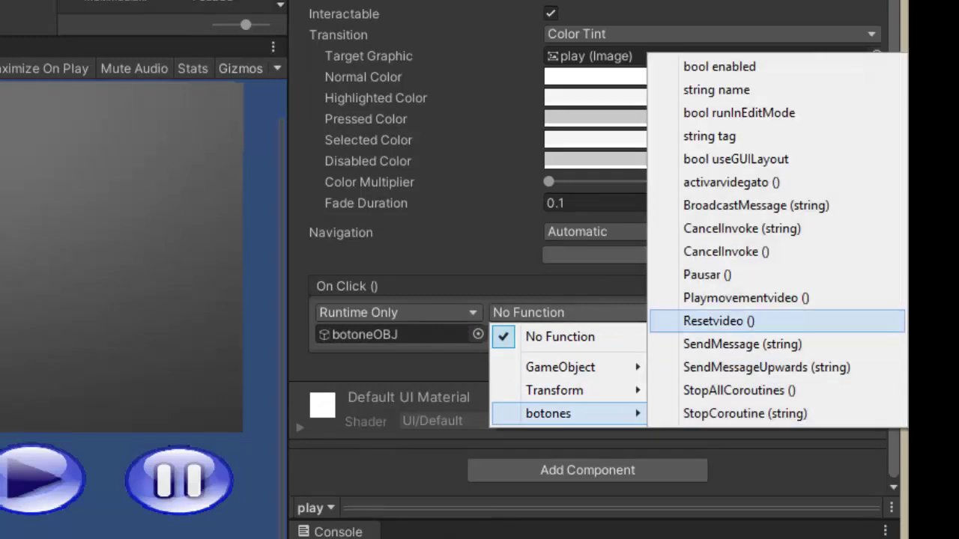
left_click(746, 297)
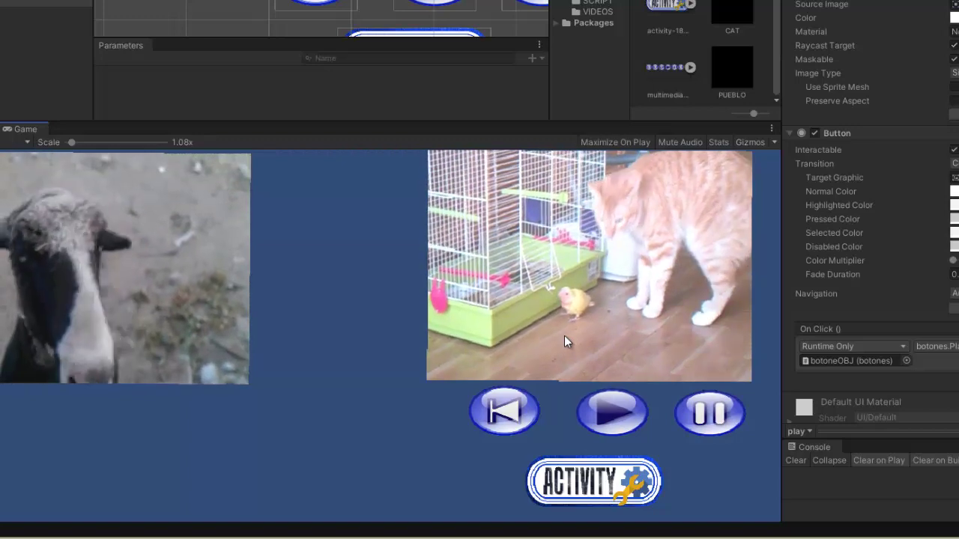
Step: Exit Play mode with Ctrl+P
key("ctrl+p")
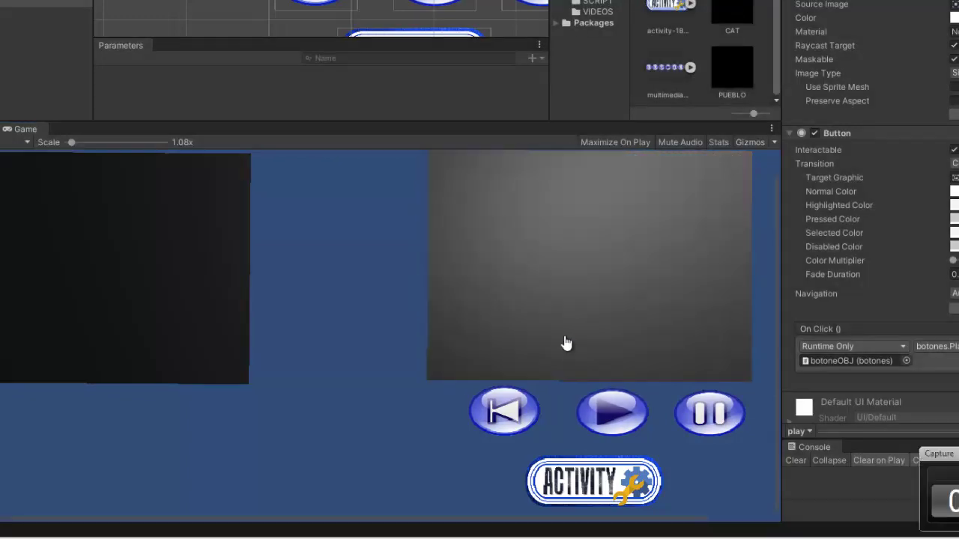